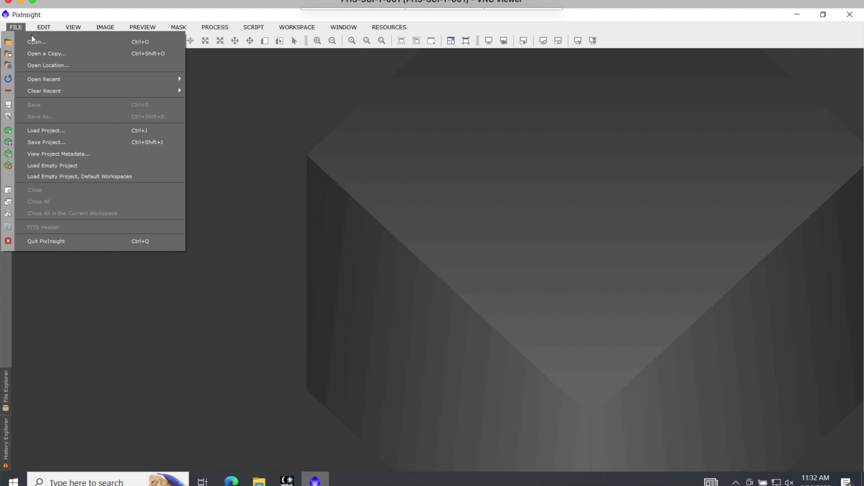
- Open the luminance image NGC3628 l 1 ABE.xisf from the 8 NGC3628 L folder
{"action": "left_click", "coordinate": [33, 42]}
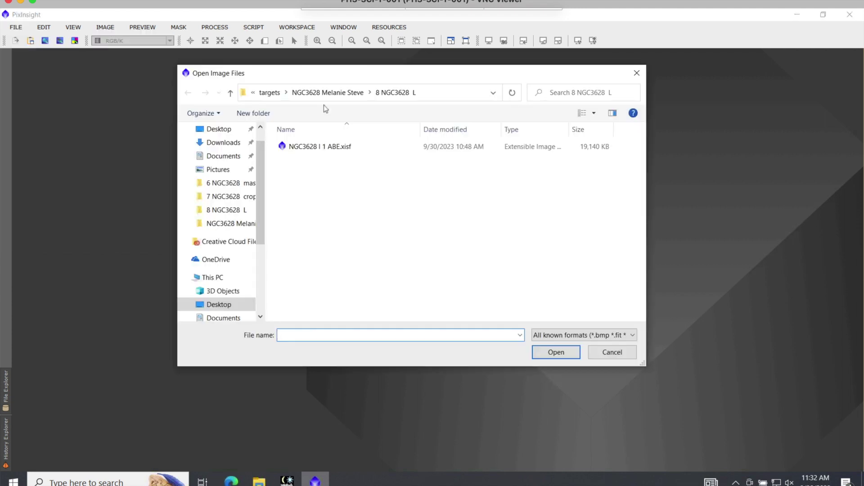
{"action": "left_click", "coordinate": [318, 146]}
{"action": "left_click", "coordinate": [559, 354]}
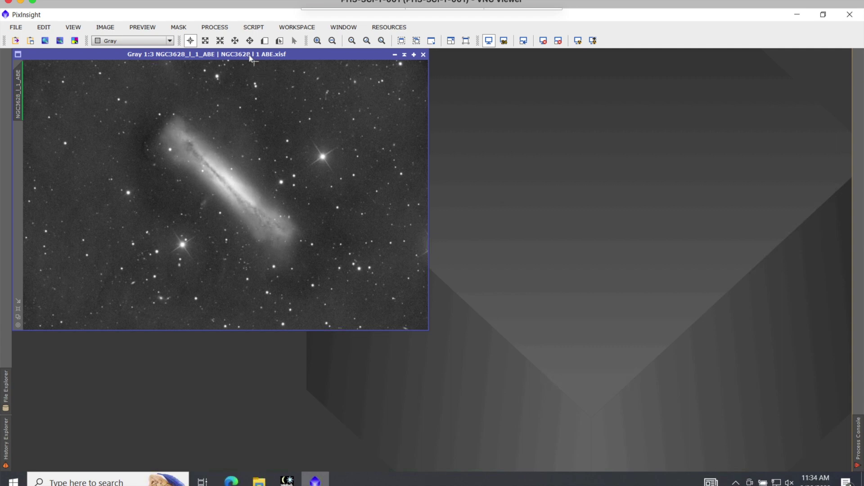
- Start the BlurXTerminator process and place its window beside the galaxy image
{"action": "left_click", "coordinate": [220, 28]}
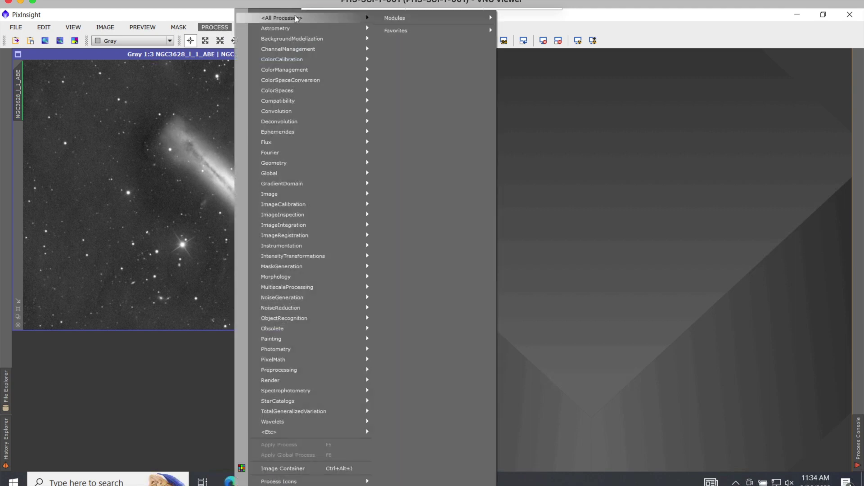
{"action": "mouse_move", "coordinate": [297, 19]}
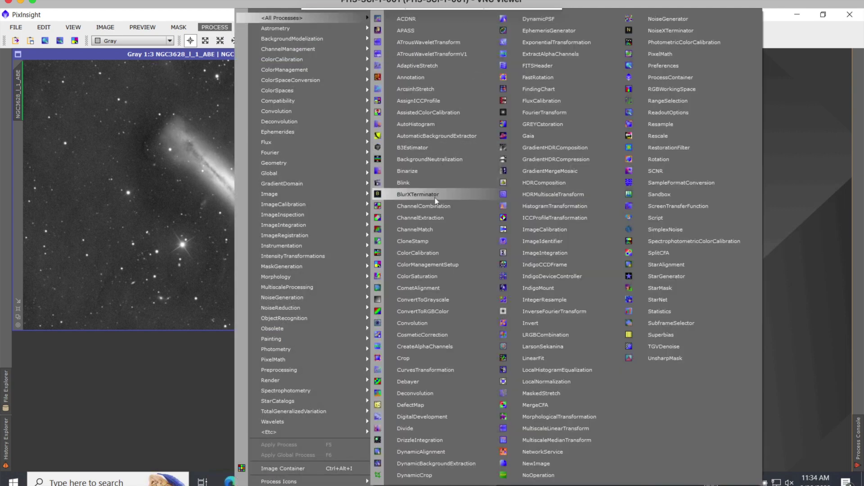
{"action": "left_click", "coordinate": [419, 194]}
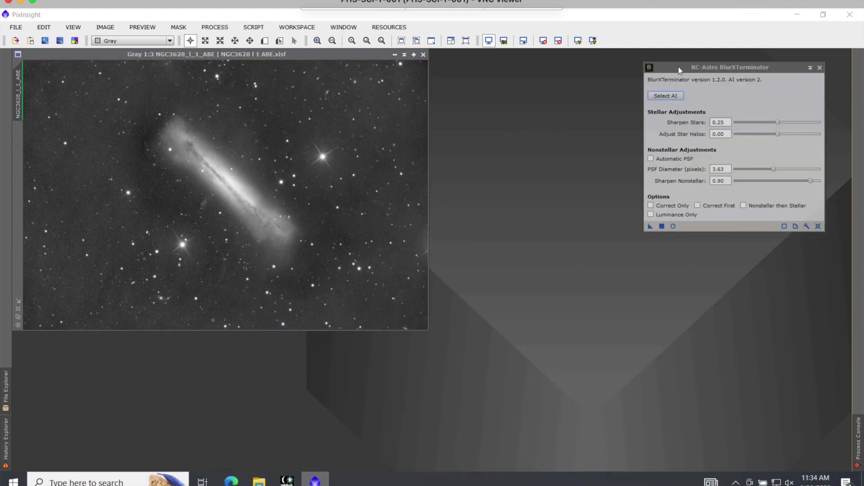
{"action": "left_click_drag", "start_coordinate": [681, 70], "coordinate": [688, 66]}
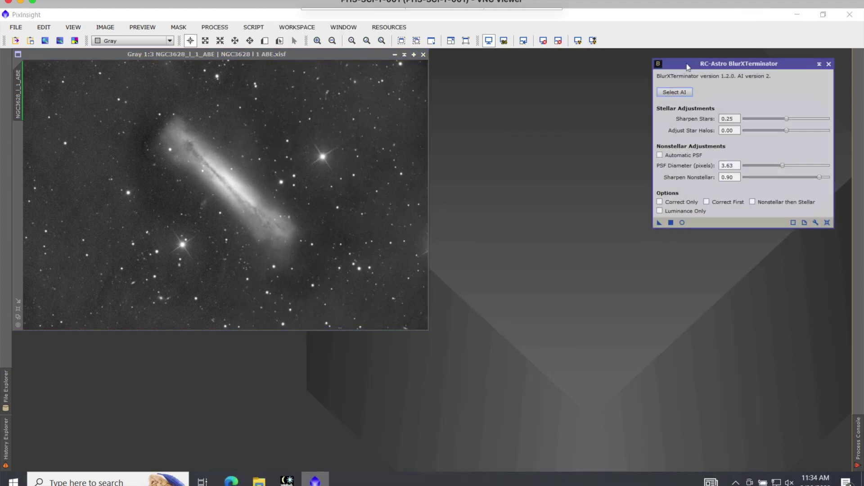
{"action": "left_click_drag", "start_coordinate": [688, 66], "coordinate": [532, 72]}
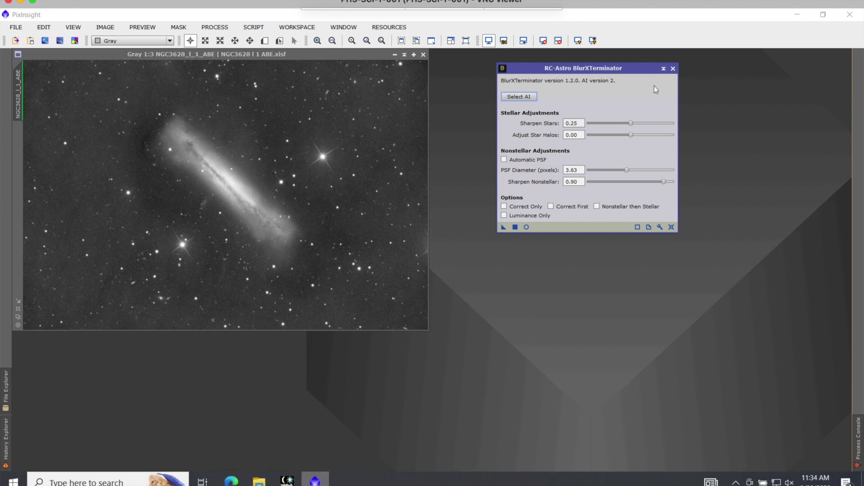
- Try a PSF diameter of 4.5 pixels and reset the BlurXTerminator parameters to their defaults
{"action": "left_click_drag", "start_coordinate": [582, 171], "coordinate": [544, 167]}
{"action": "type", "text": "4.5"}
{"action": "left_click", "coordinate": [671, 228]}
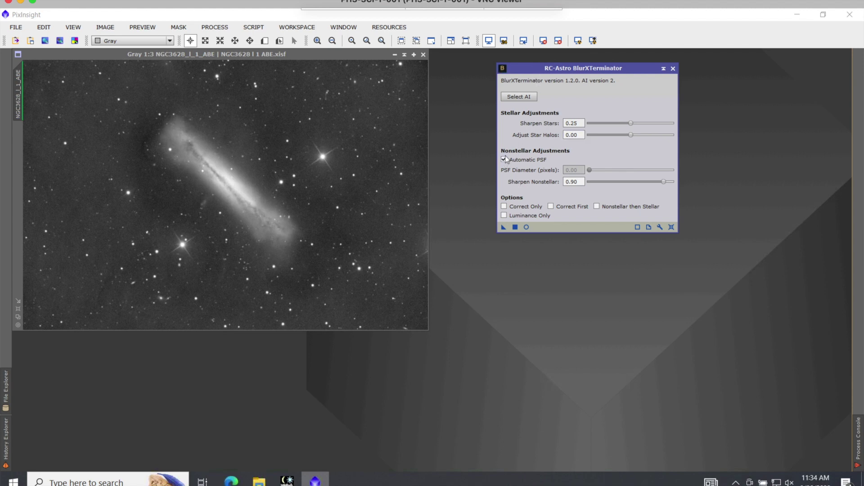
- Collapse the BlurXTerminator window out of the way and enlarge the galaxy image and its window to 1:2
{"action": "mouse_move", "coordinate": [507, 161]}
{"action": "left_click_drag", "start_coordinate": [533, 71], "coordinate": [539, 70]}
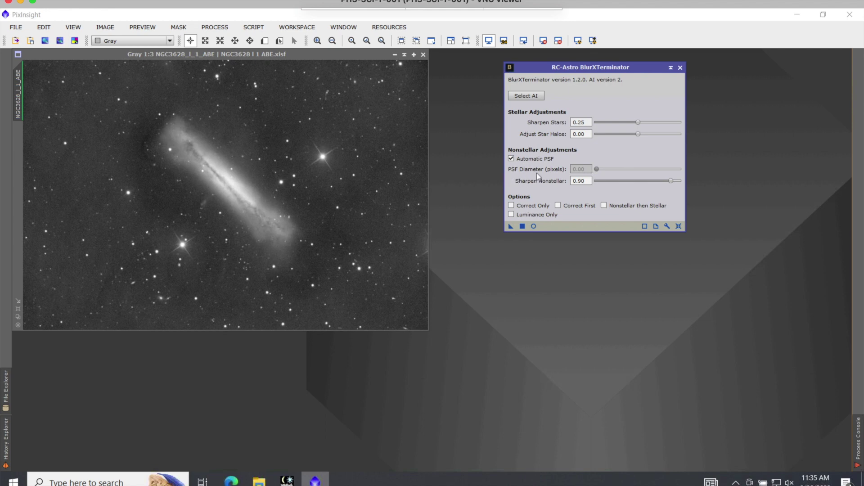
{"action": "left_click", "coordinate": [670, 67]}
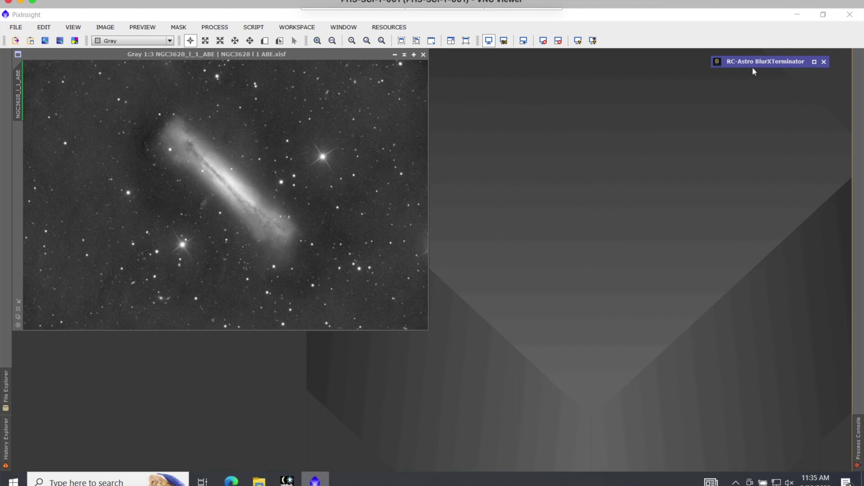
{"action": "left_click", "coordinate": [672, 120]}
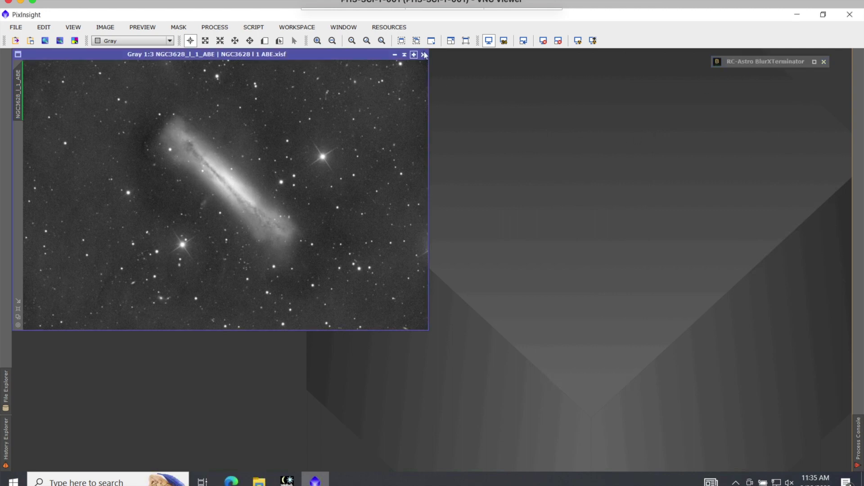
{"action": "left_click", "coordinate": [402, 42]}
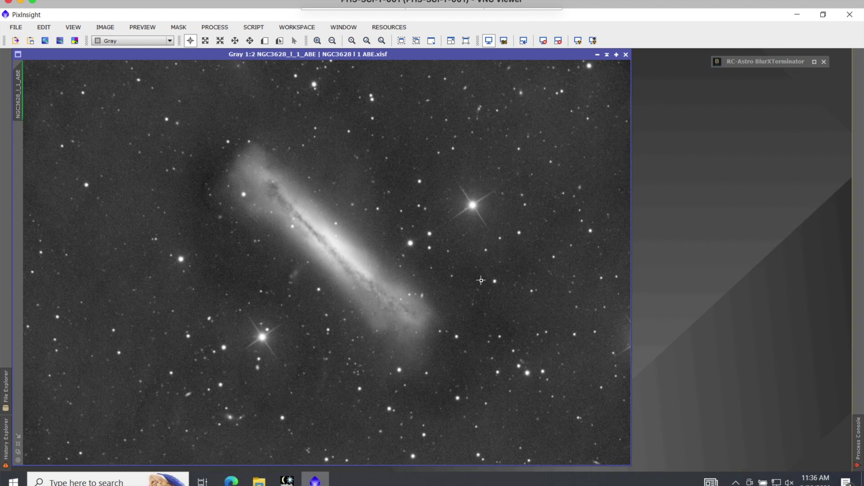
{"action": "left_click", "coordinate": [142, 28]}
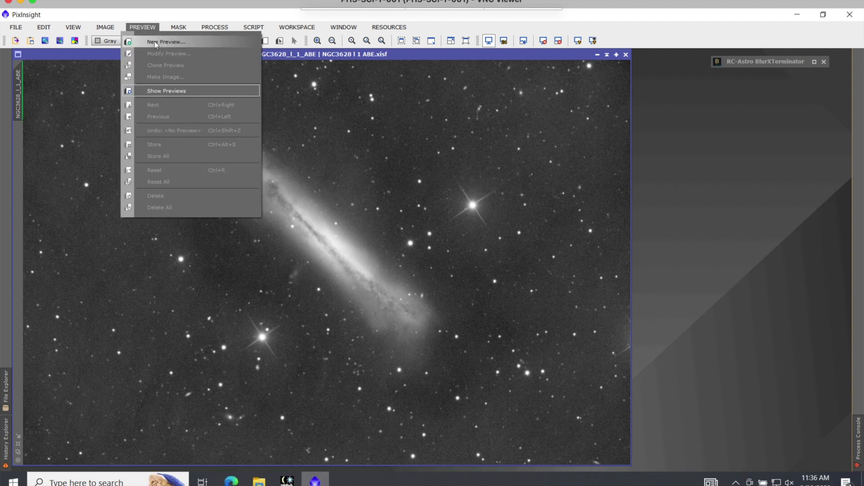
{"action": "left_click", "coordinate": [154, 43]}
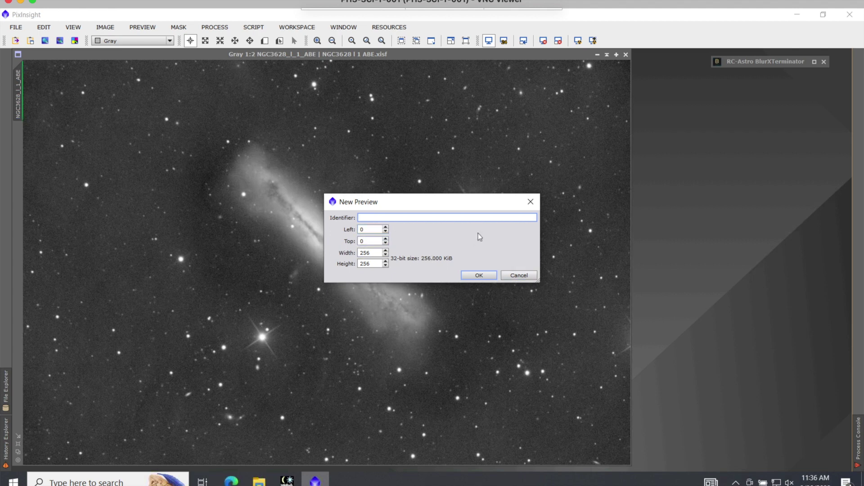
{"action": "left_click", "coordinate": [529, 201]}
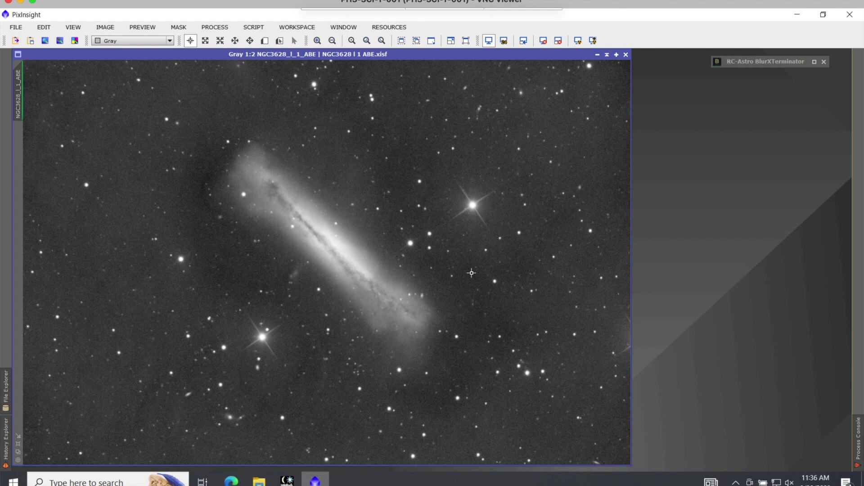
- Draw a tall rectangular preview over the star field below and to the right of the galaxy, and display that preview
{"action": "key", "text": "alt+n"}
{"action": "left_click_drag", "start_coordinate": [466, 239], "coordinate": [610, 448]}
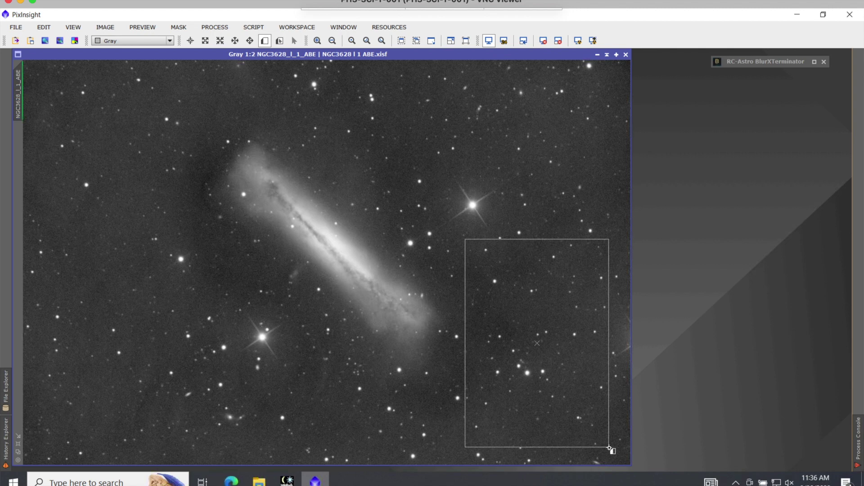
{"action": "left_click_drag", "start_coordinate": [609, 448], "coordinate": [610, 448]}
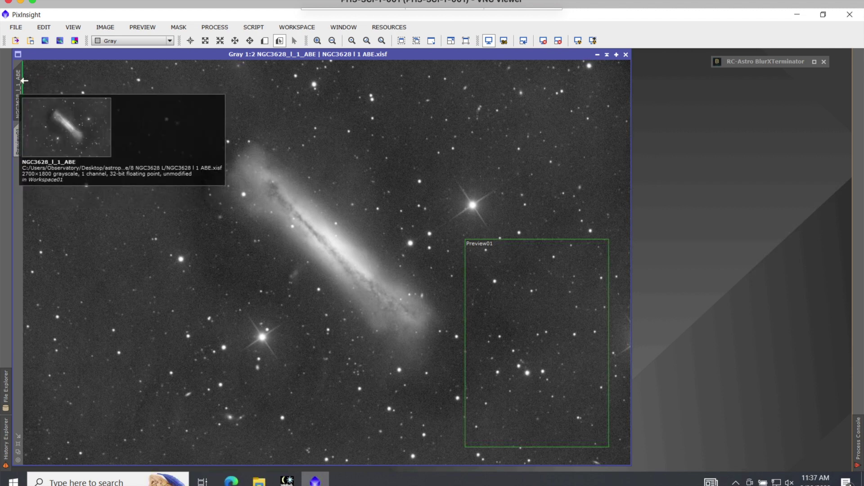
{"action": "left_click", "coordinate": [19, 142]}
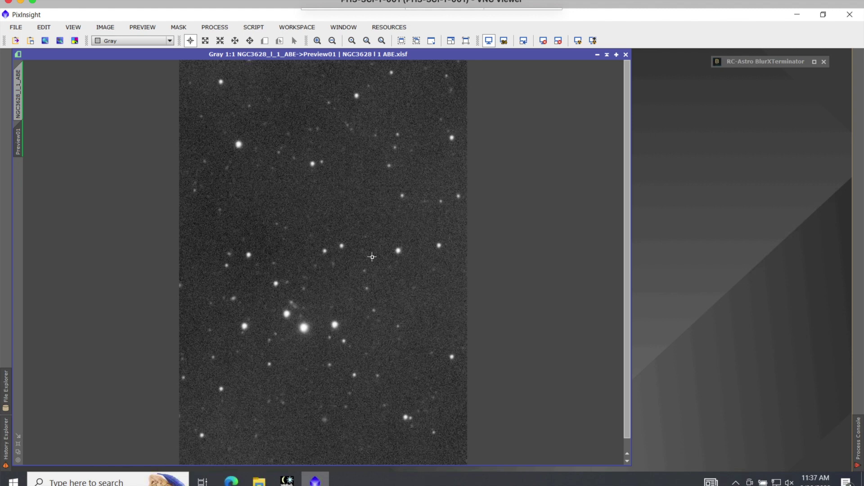
- Measure the stars' FWHM in the preview by evaluating it with the PSFImage script's Moffat function, and close the script
{"action": "left_click", "coordinate": [258, 28]}
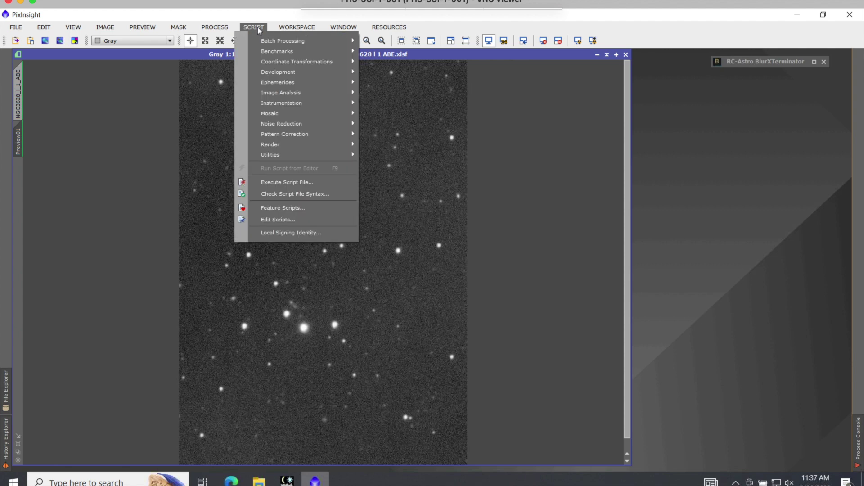
{"action": "mouse_move", "coordinate": [269, 144]}
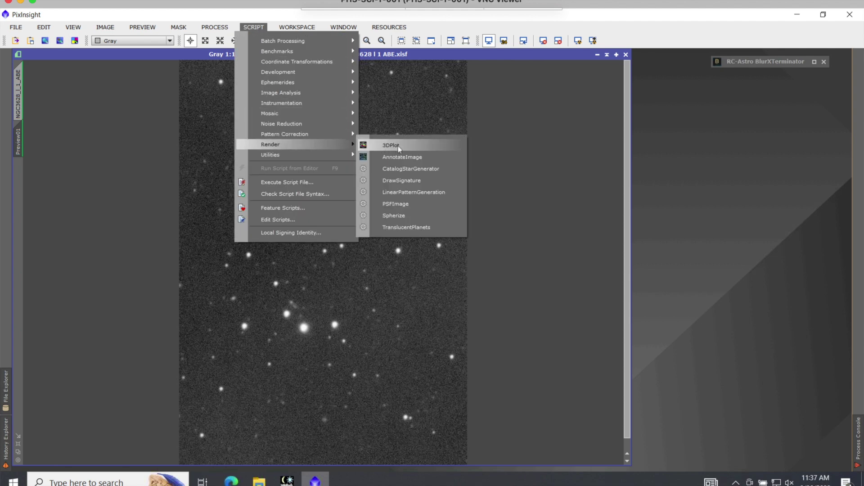
{"action": "left_click", "coordinate": [401, 205]}
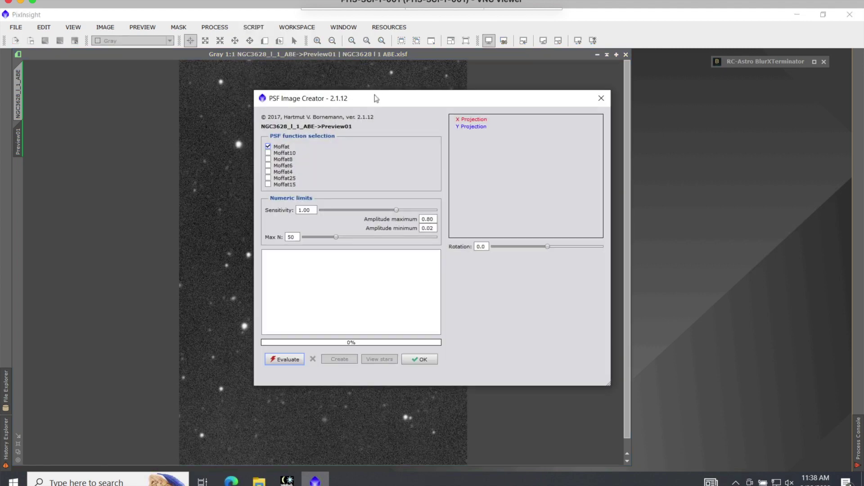
{"action": "left_click_drag", "start_coordinate": [376, 98], "coordinate": [554, 120]}
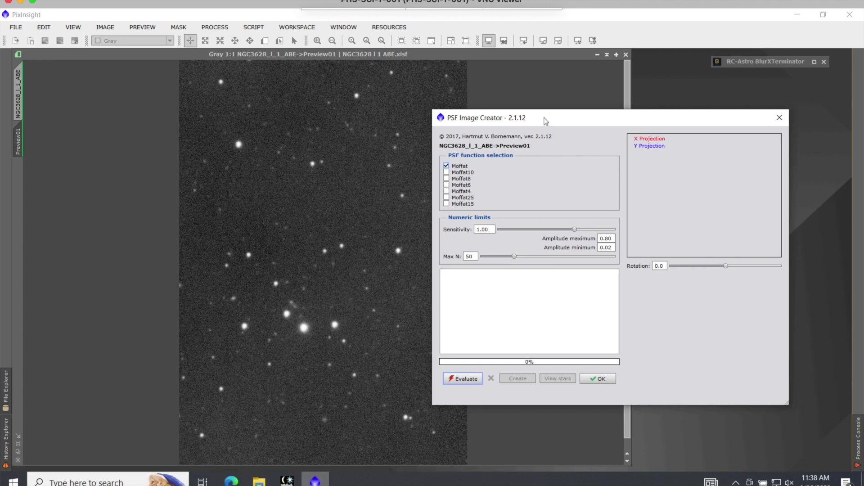
{"action": "left_click_drag", "start_coordinate": [549, 120], "coordinate": [567, 112]}
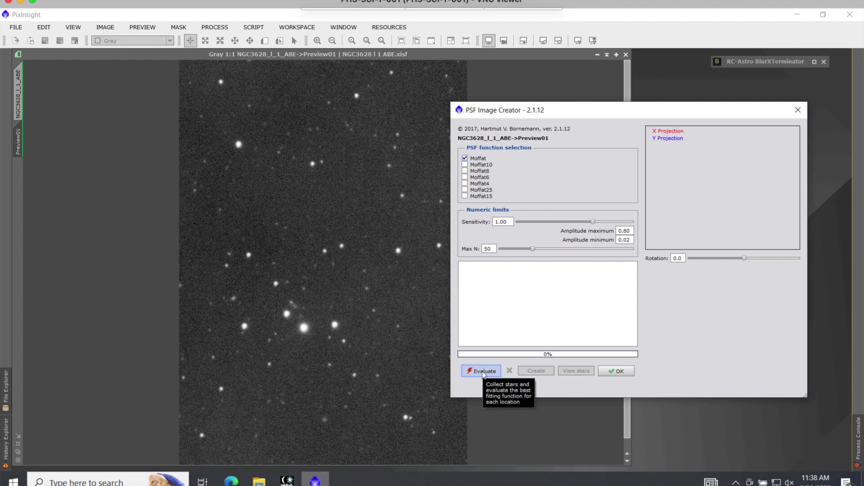
{"action": "left_click", "coordinate": [484, 372]}
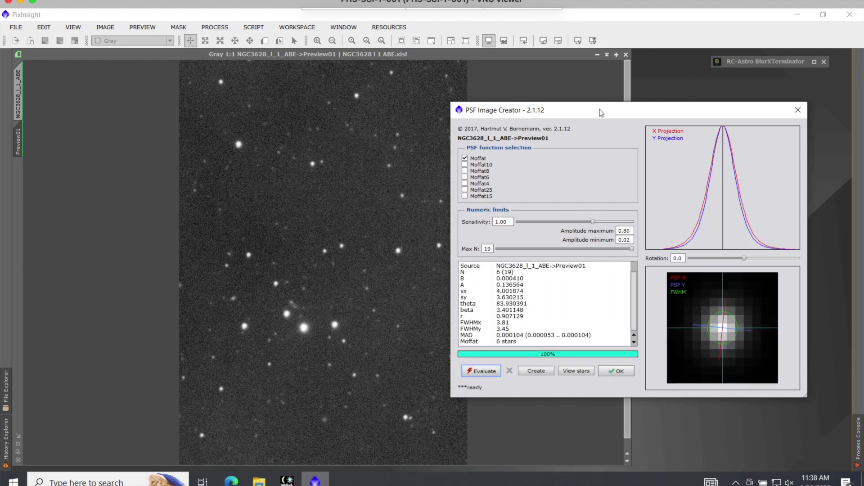
{"action": "left_click_drag", "start_coordinate": [599, 112], "coordinate": [581, 98]}
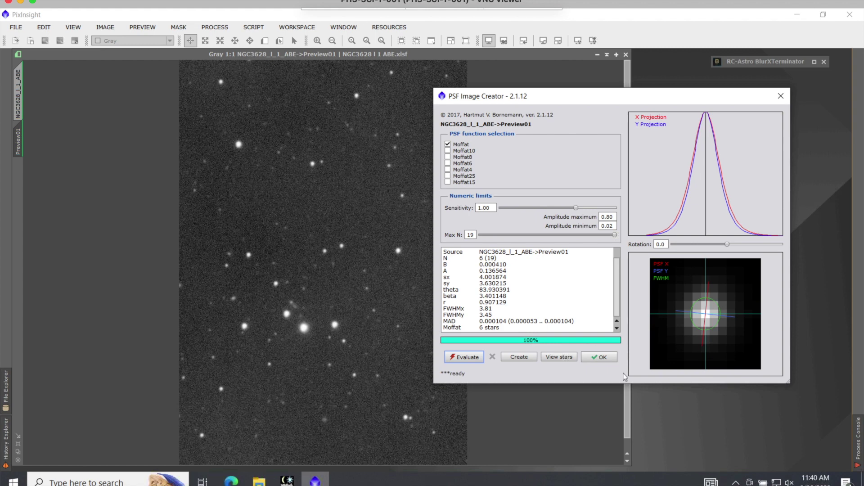
{"action": "left_click", "coordinate": [602, 358]}
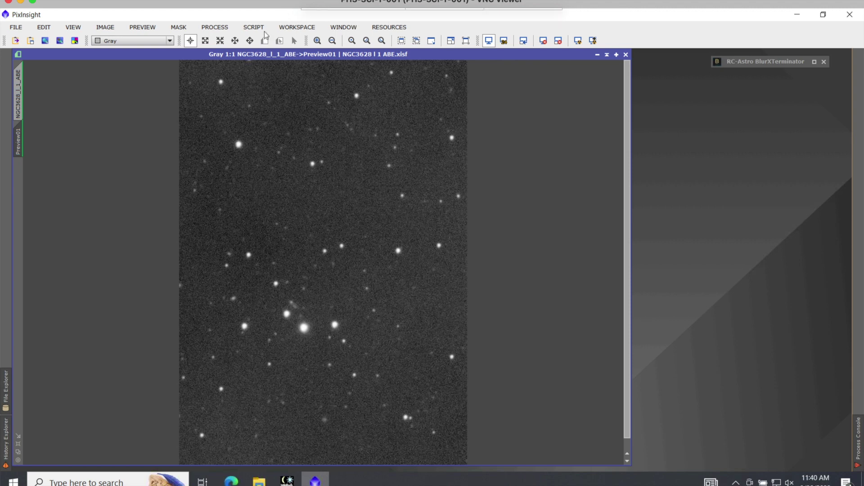
- Delete all previews from the galaxy image and expand the collapsed BlurXTerminator window again
{"action": "left_click", "coordinate": [150, 30]}
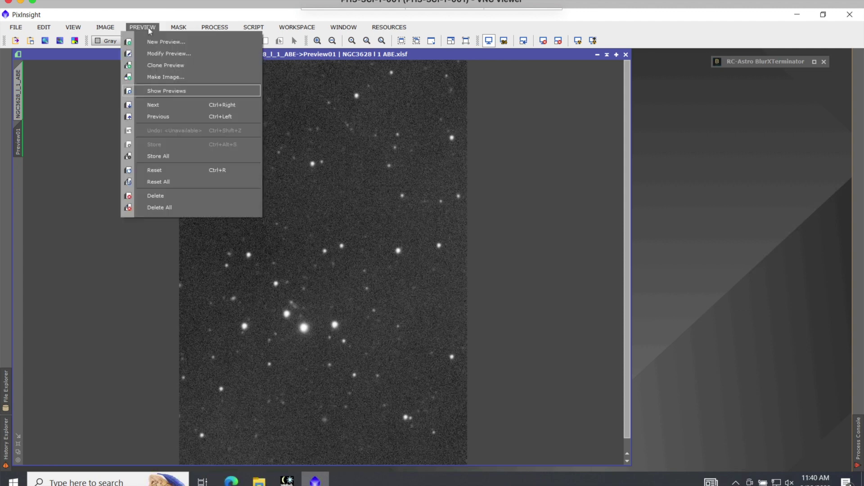
{"action": "left_click", "coordinate": [156, 210]}
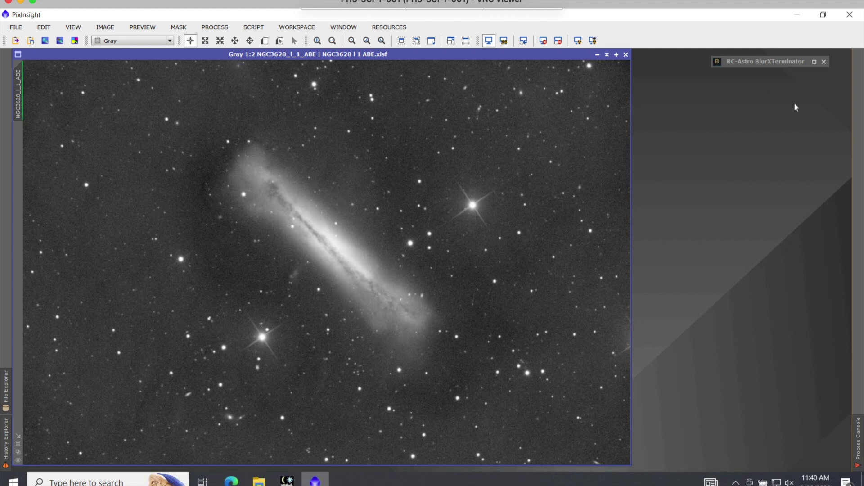
{"action": "left_click", "coordinate": [772, 64]}
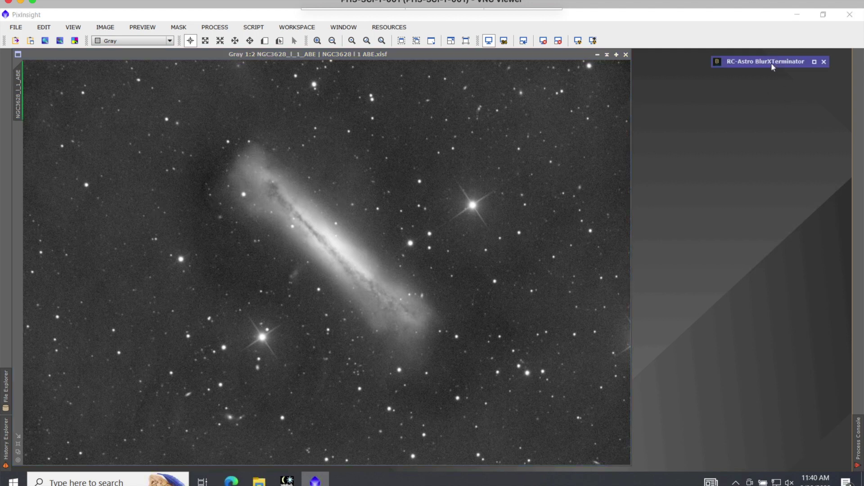
{"action": "left_click", "coordinate": [814, 62]}
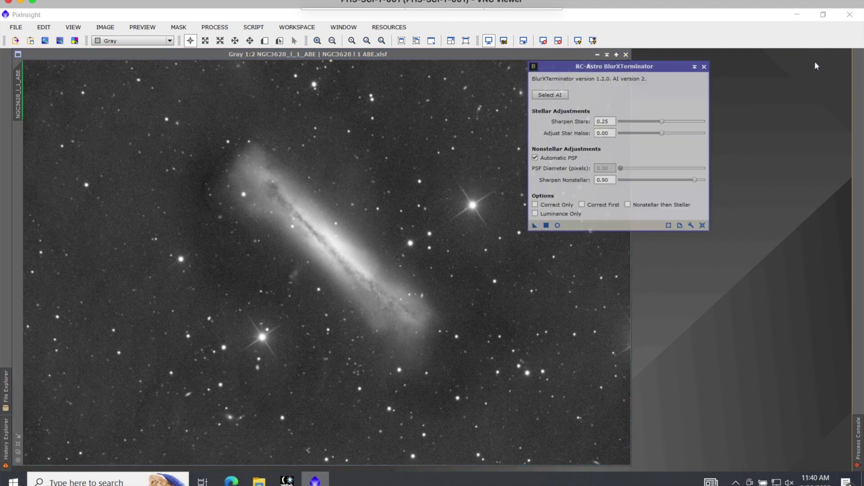
{"action": "left_click_drag", "start_coordinate": [549, 71], "coordinate": [586, 75]}
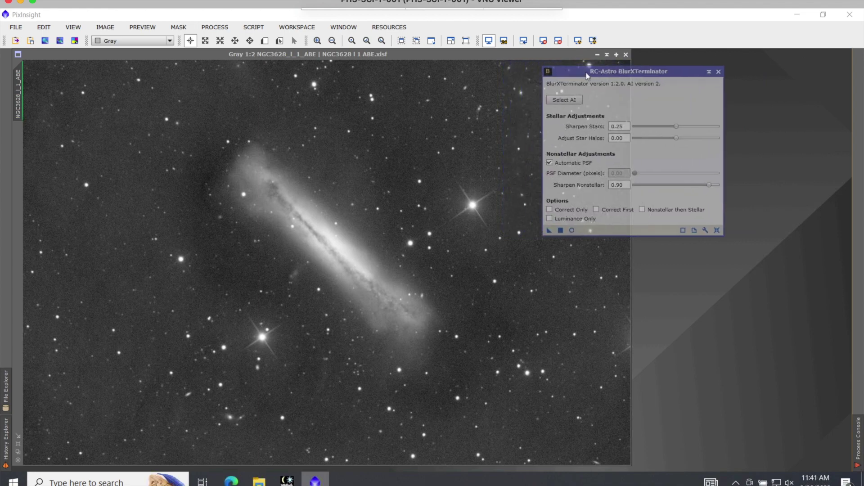
- Disable Automatic PSF in BlurXTerminator, set the PSF diameter to 3.63 pixels, and move its window clear of the image
{"action": "left_click", "coordinate": [550, 163]}
{"action": "left_click", "coordinate": [624, 172]}
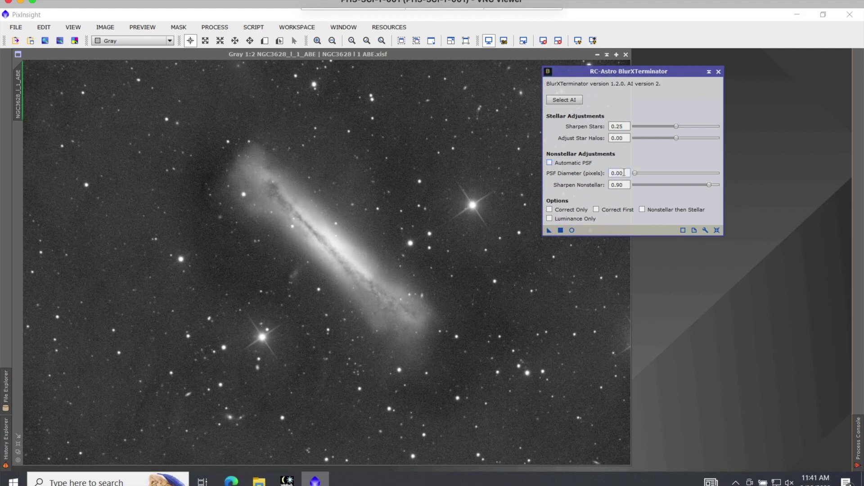
{"action": "double_click", "coordinate": [624, 173]}
{"action": "type", "text": "3.63"}
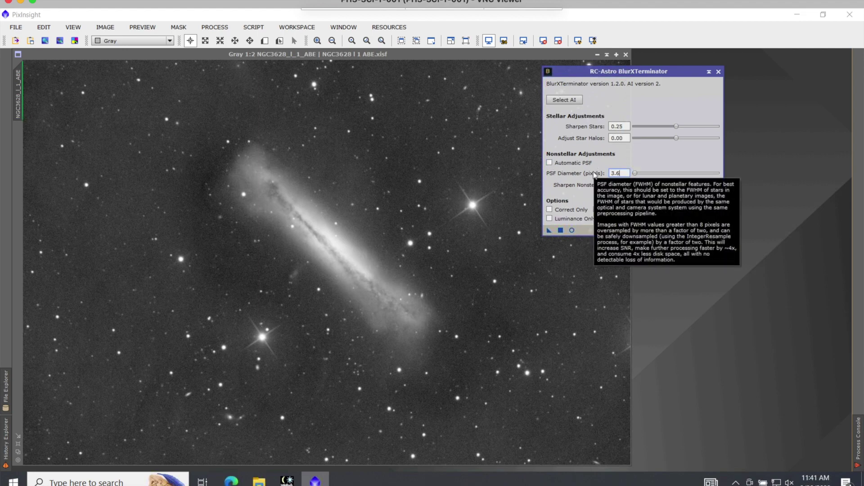
{"action": "left_click", "coordinate": [748, 288]}
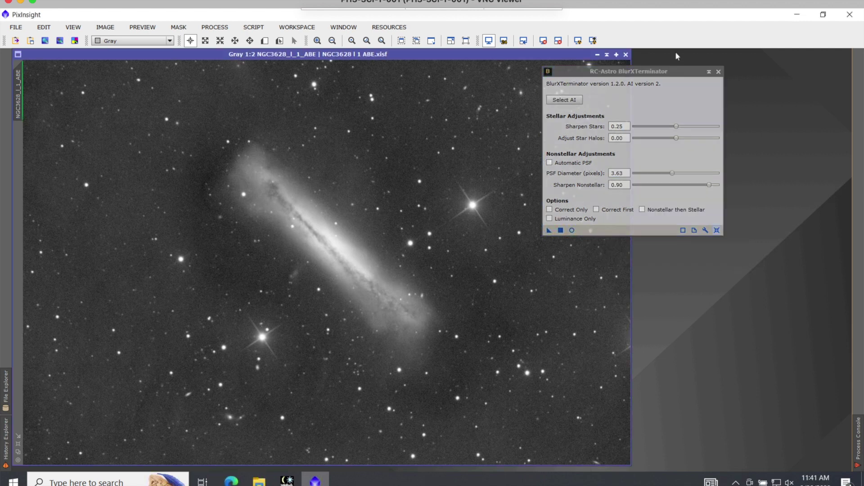
{"action": "left_click_drag", "start_coordinate": [652, 76], "coordinate": [761, 78]}
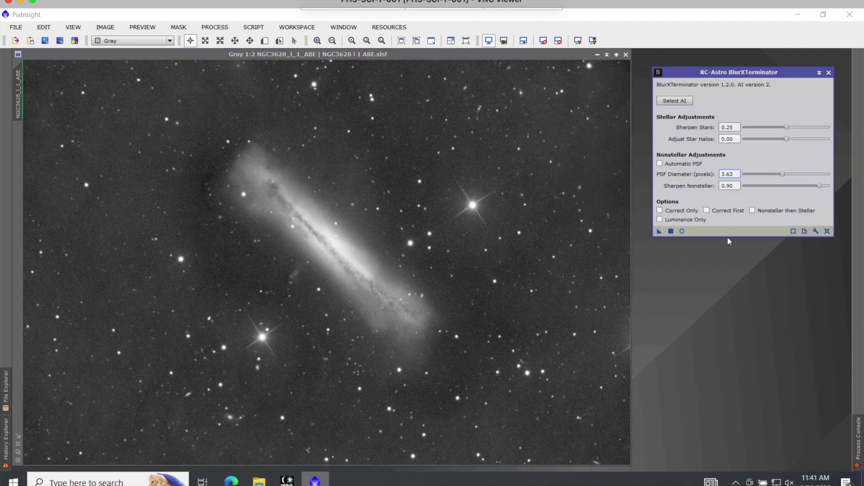
- Apply BlurXTerminator to the galaxy image, close the process console, and move the BlurXTerminator window slightly farther from the image
{"action": "left_click", "coordinate": [734, 261]}
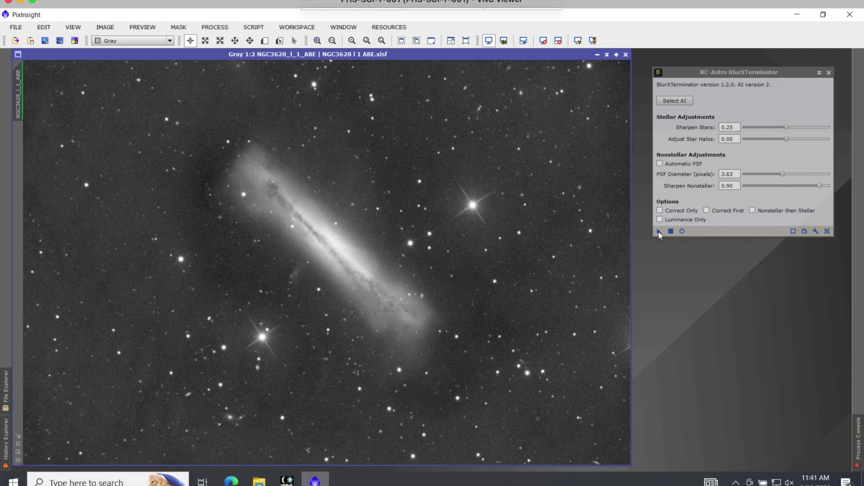
{"action": "left_click_drag", "start_coordinate": [659, 231], "coordinate": [471, 236]}
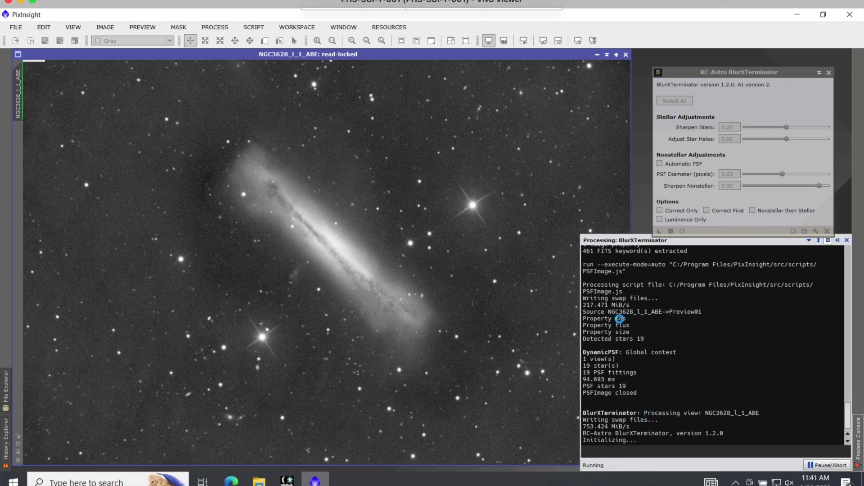
{"action": "mouse_move", "coordinate": [500, 4]}
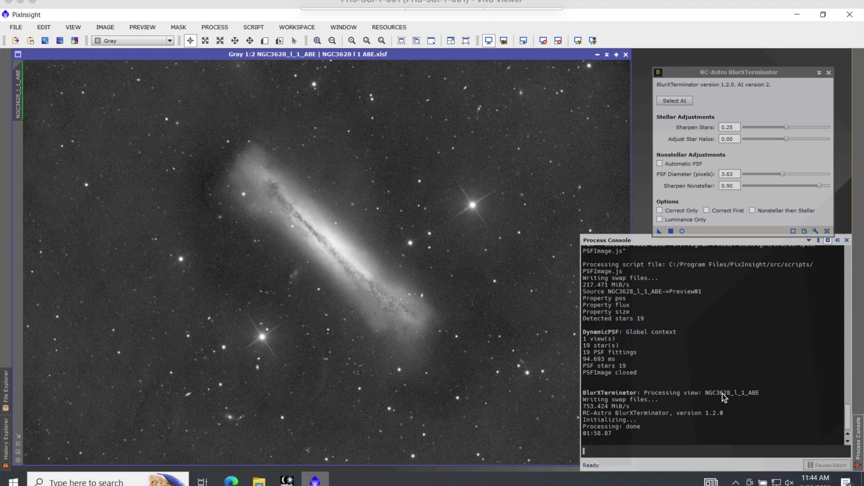
{"action": "left_click", "coordinate": [847, 240]}
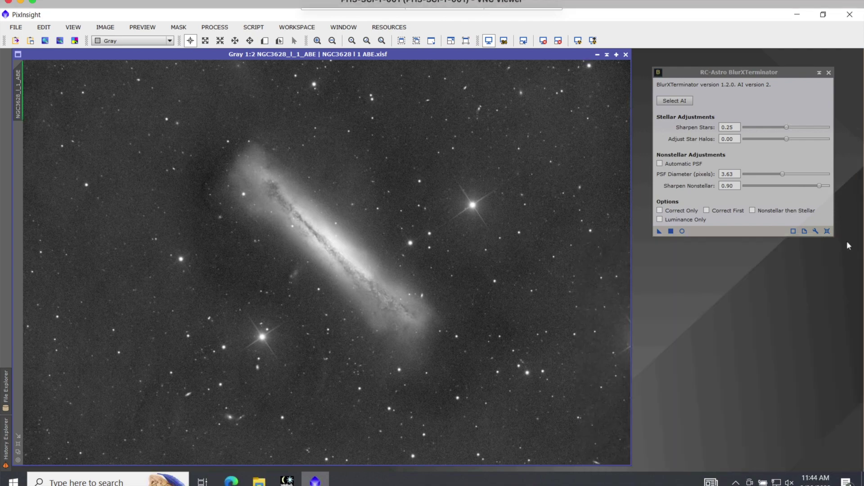
{"action": "left_click_drag", "start_coordinate": [783, 72], "coordinate": [791, 67]}
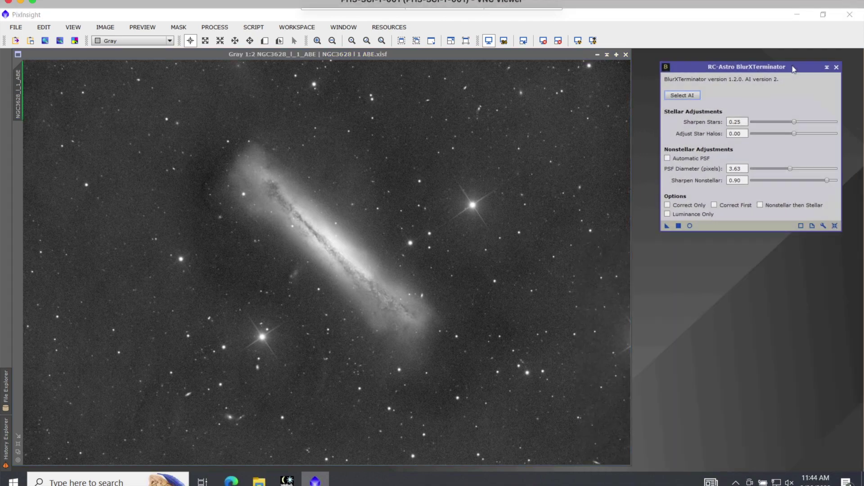
- Undo BlurXTerminator and examine the original galaxy's dust lane at 2:1 magnification
{"action": "left_click", "coordinate": [407, 57]}
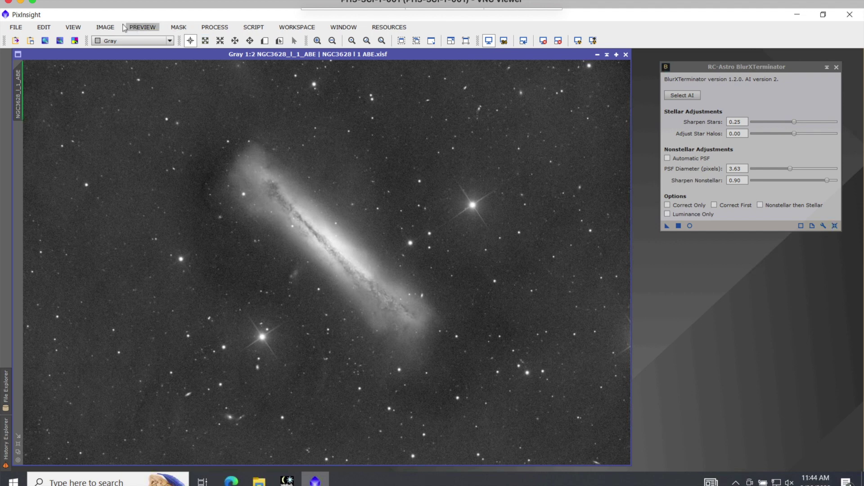
{"action": "left_click", "coordinate": [106, 28]}
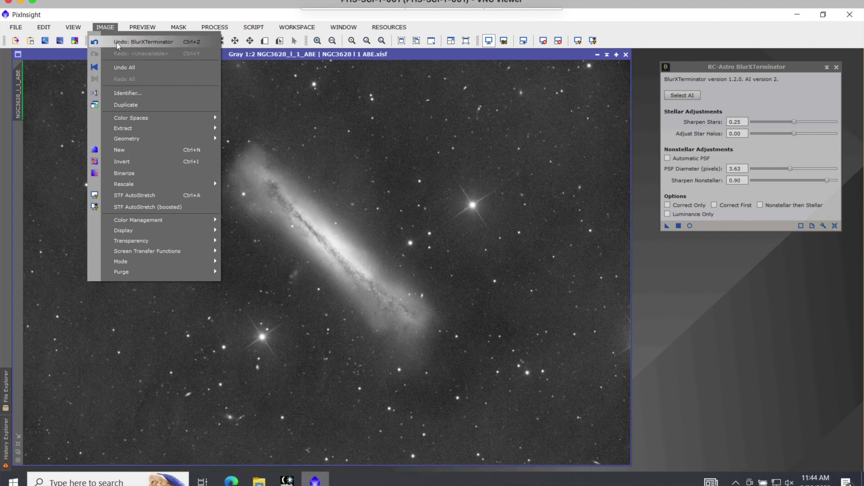
{"action": "left_click", "coordinate": [117, 42]}
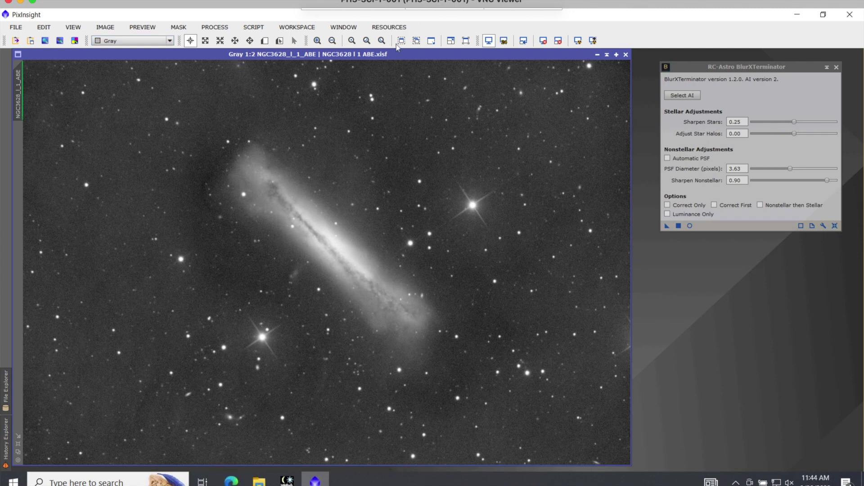
{"action": "left_click", "coordinate": [318, 41]}
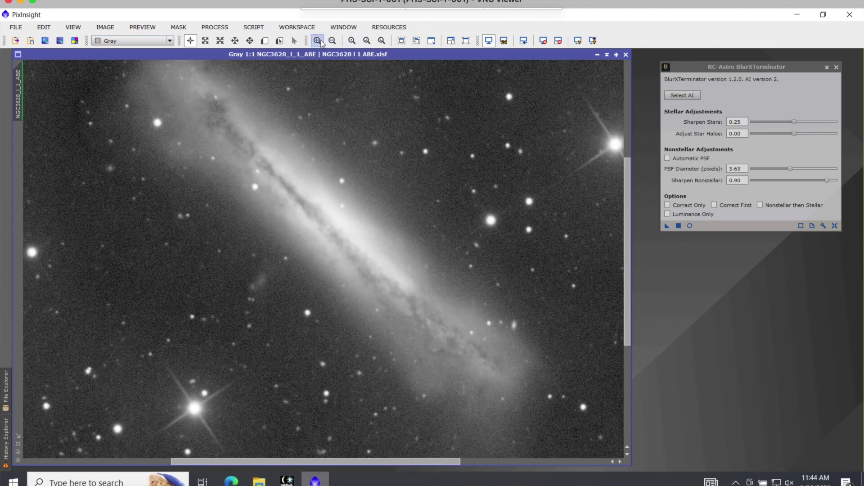
{"action": "left_click", "coordinate": [319, 41]}
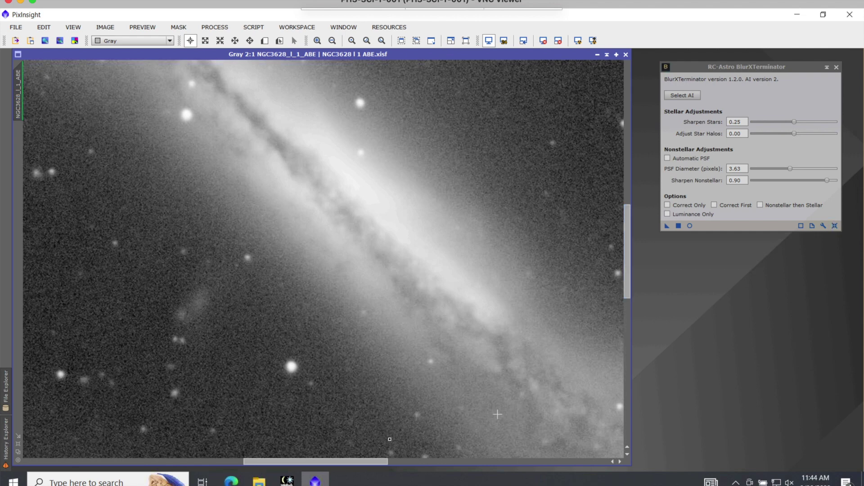
{"action": "left_click_drag", "start_coordinate": [331, 465], "coordinate": [360, 463]}
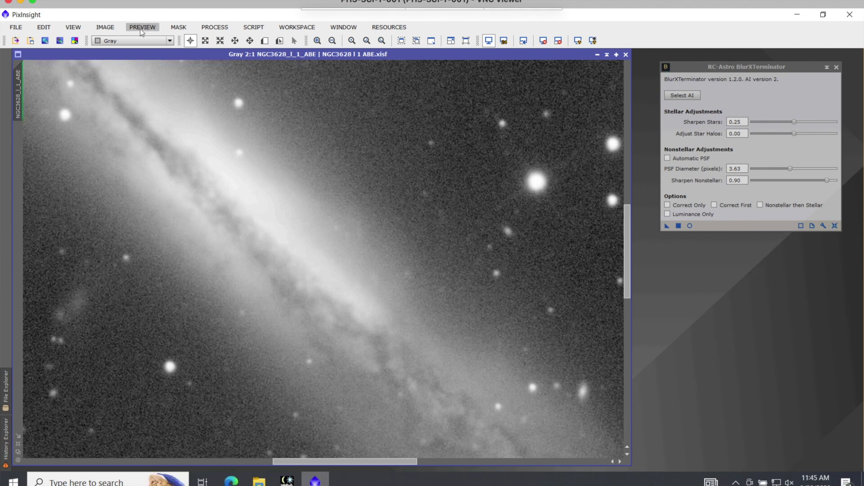
- Compare the dust lane with and without sharpening by redoing and undoing BlurXTerminator twice
{"action": "left_click", "coordinate": [114, 29]}
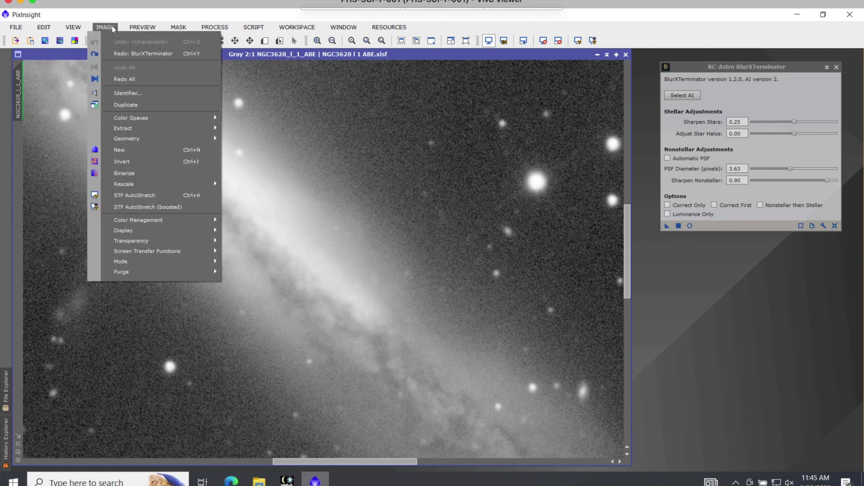
{"action": "left_click", "coordinate": [117, 54]}
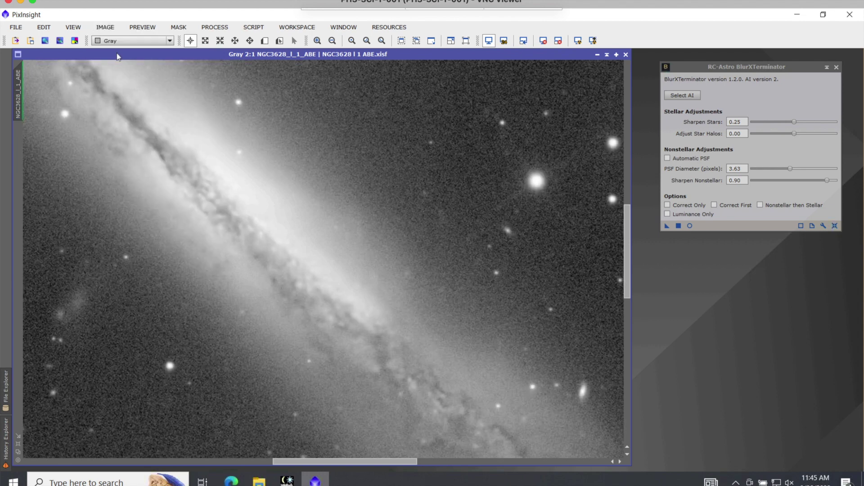
{"action": "left_click", "coordinate": [112, 28]}
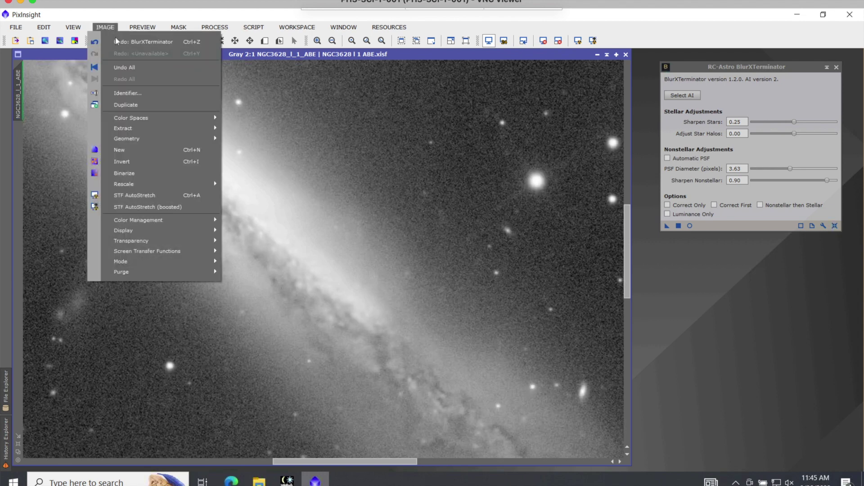
{"action": "left_click", "coordinate": [117, 41]}
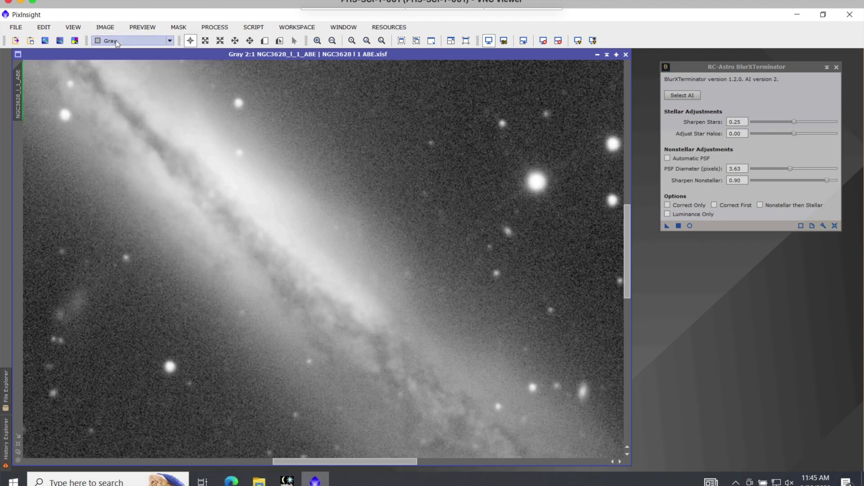
{"action": "left_click", "coordinate": [115, 28]}
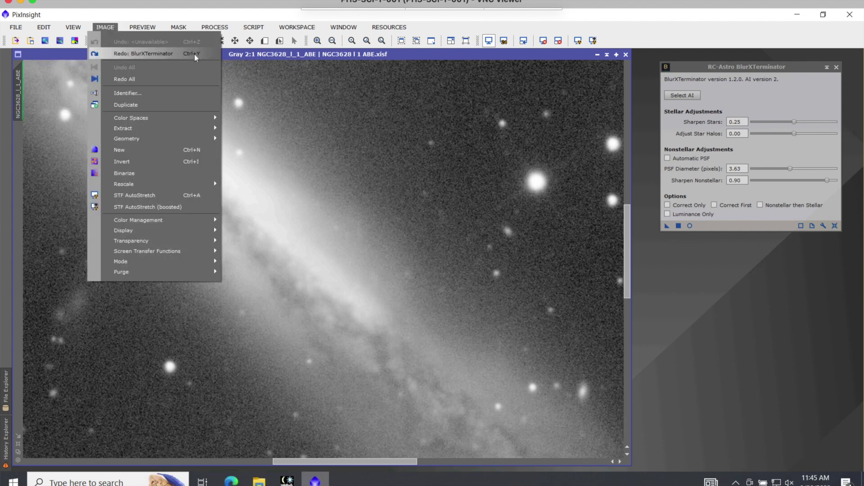
{"action": "left_click", "coordinate": [156, 53]}
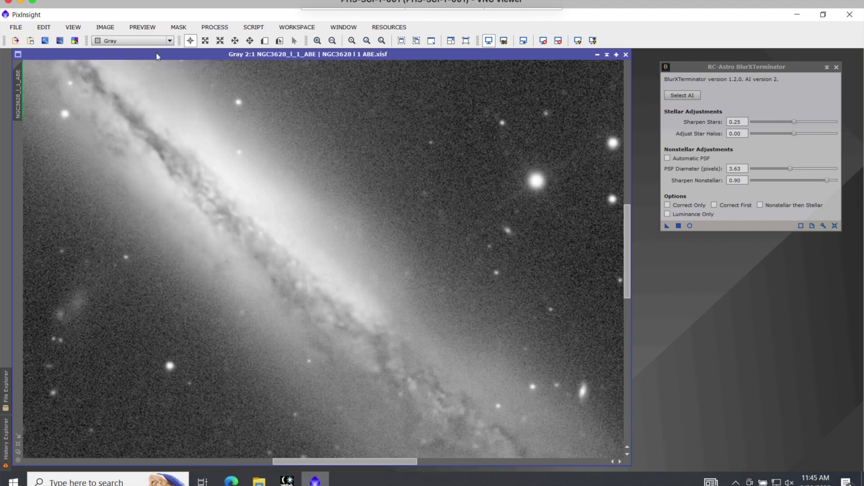
{"action": "left_click", "coordinate": [114, 29]}
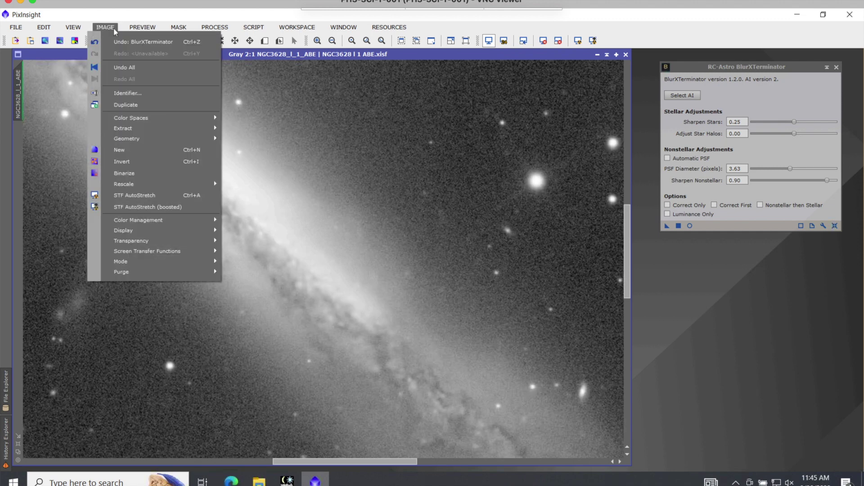
{"action": "left_click", "coordinate": [115, 42]}
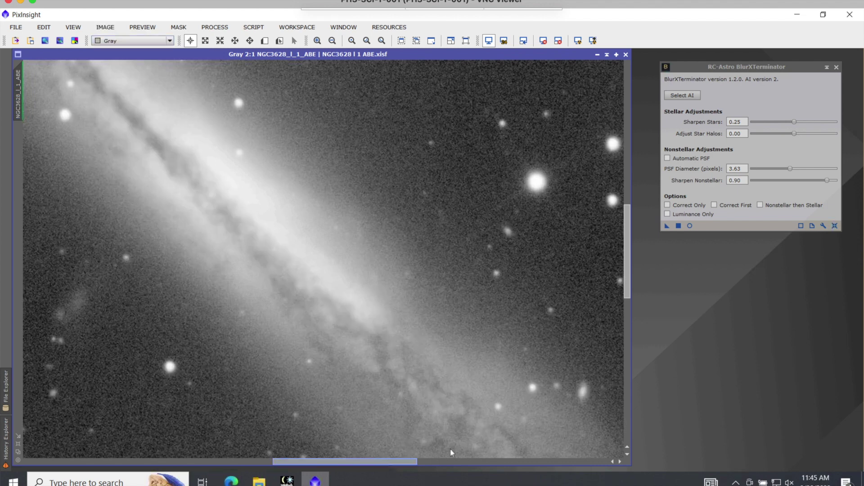
- Compare the stars beside the galaxy before and after sharpening by repeatedly redoing and undoing BlurXTerminator
{"action": "scroll", "coordinate": [441, 452], "scroll_direction": "right", "scroll_amount": 5}
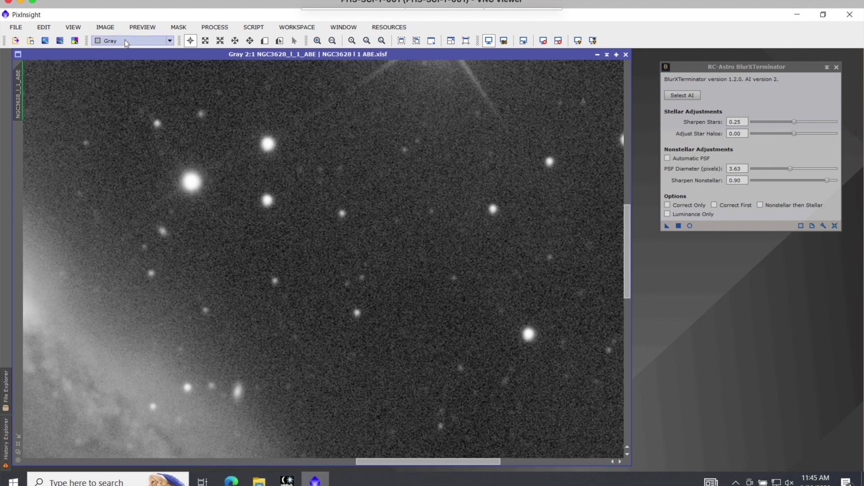
{"action": "left_click", "coordinate": [105, 28]}
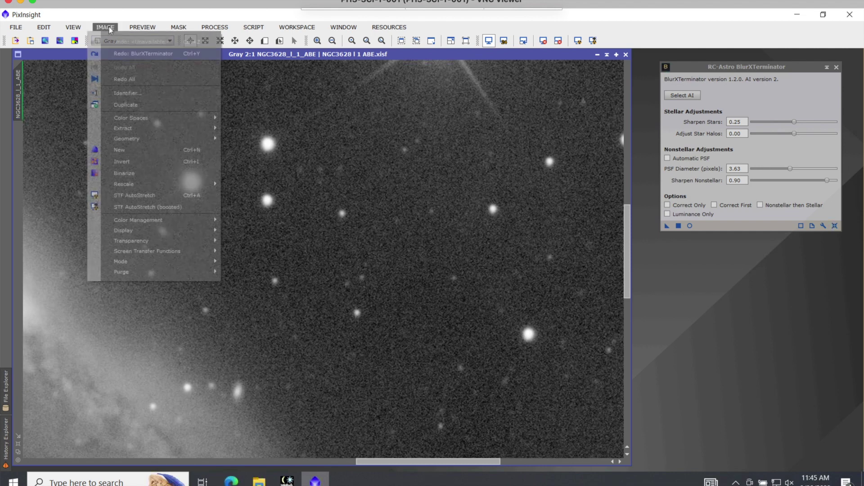
{"action": "left_click", "coordinate": [115, 54]}
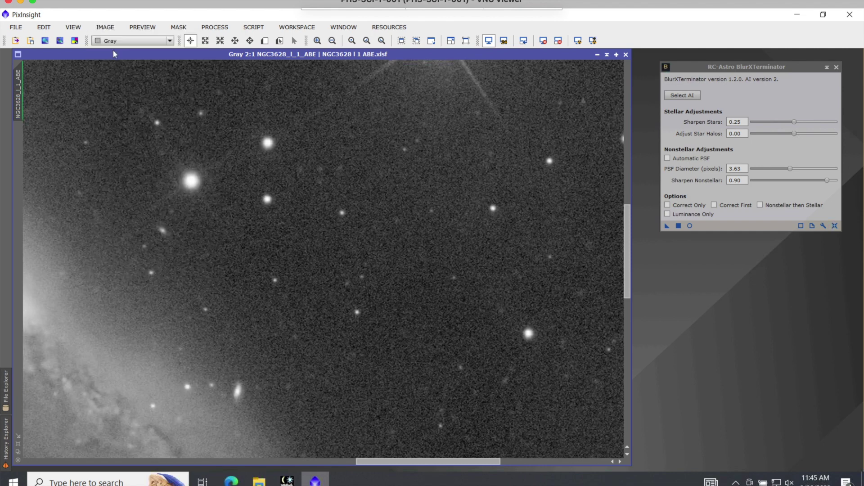
{"action": "left_click", "coordinate": [113, 29]}
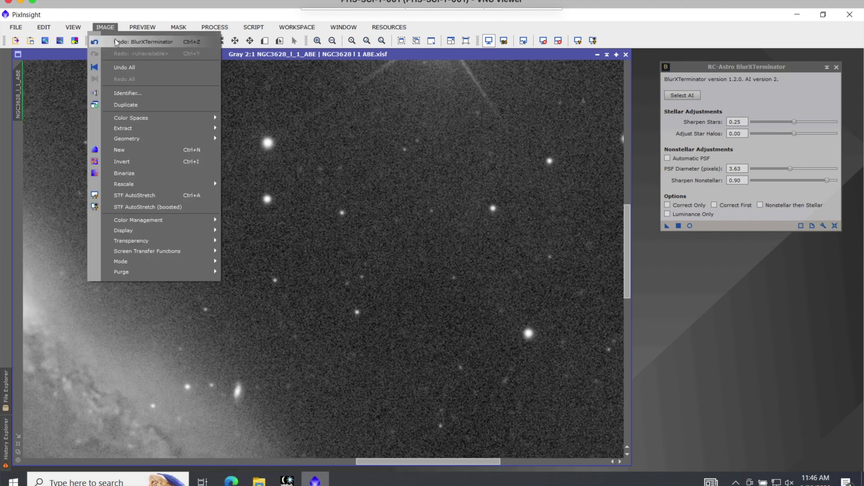
{"action": "left_click", "coordinate": [115, 43]}
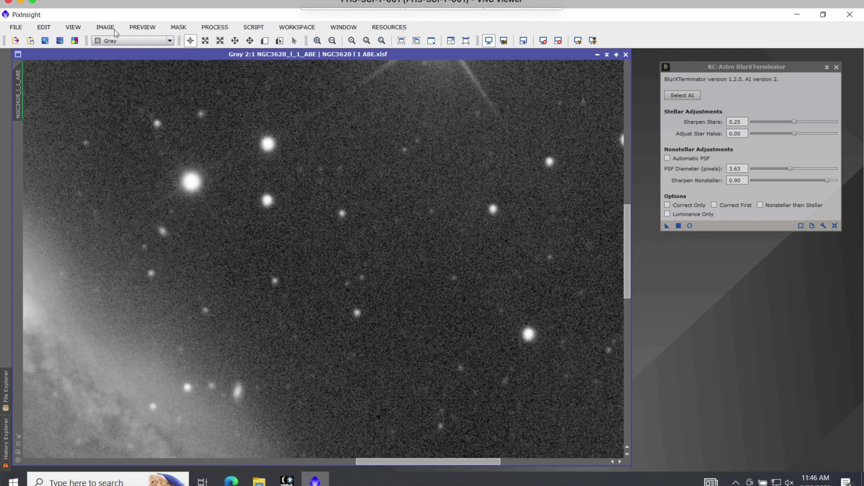
{"action": "left_click", "coordinate": [113, 29]}
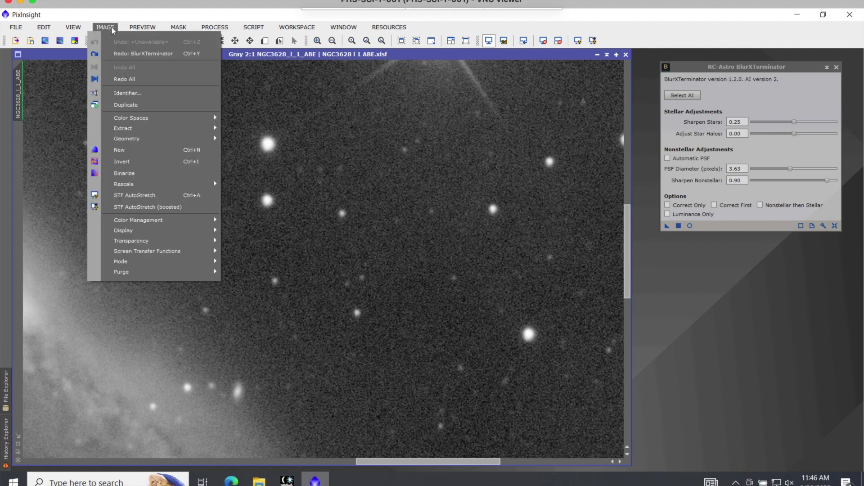
{"action": "left_click", "coordinate": [120, 57]}
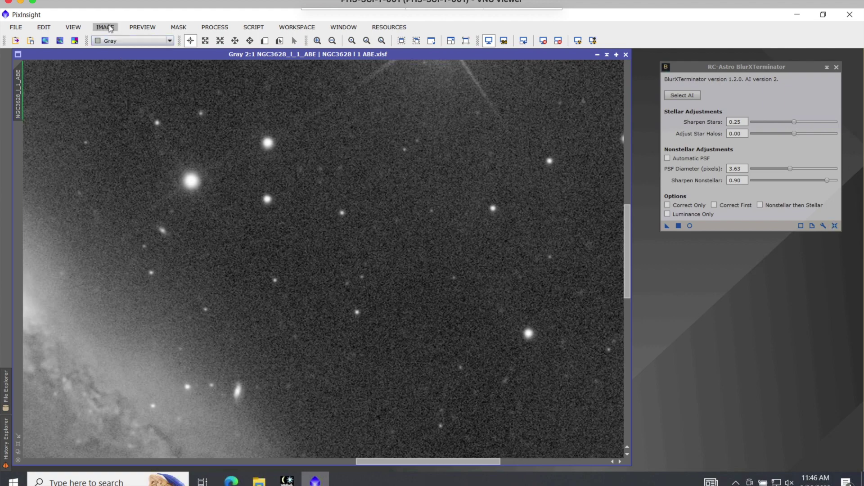
{"action": "left_click", "coordinate": [110, 28]}
{"action": "left_click", "coordinate": [115, 40]}
{"action": "left_click", "coordinate": [106, 28]}
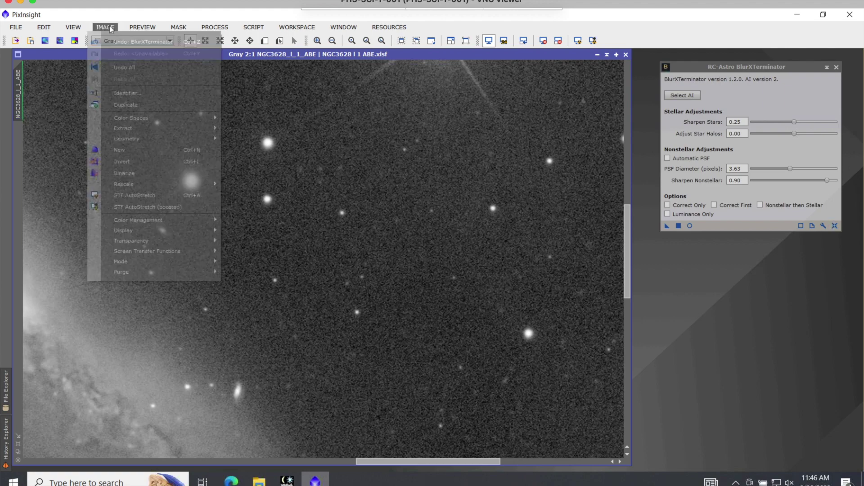
{"action": "left_click", "coordinate": [115, 42]}
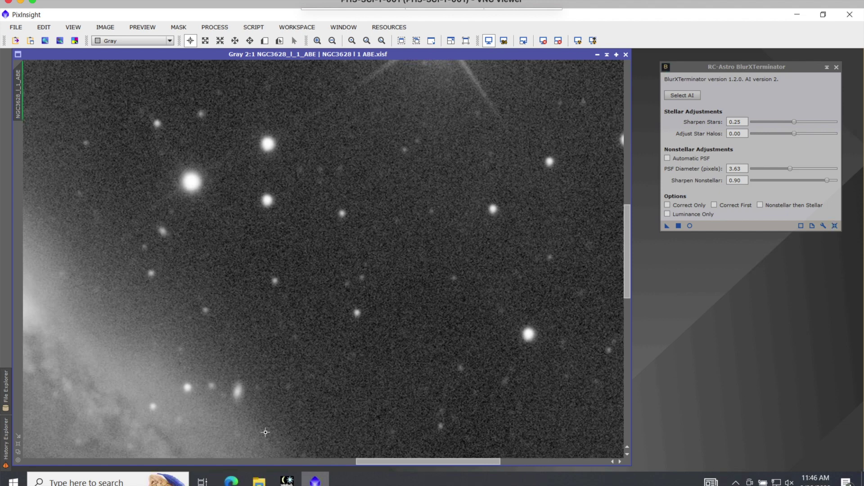
{"action": "left_click", "coordinate": [110, 30]}
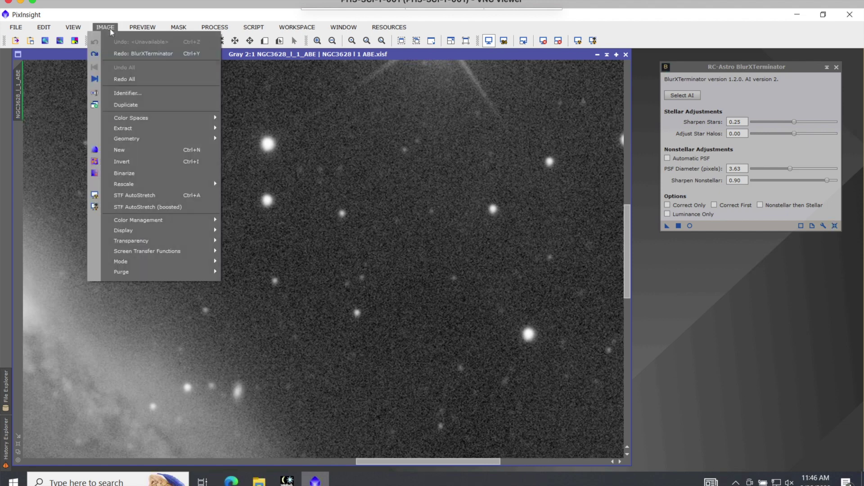
{"action": "left_click", "coordinate": [119, 55]}
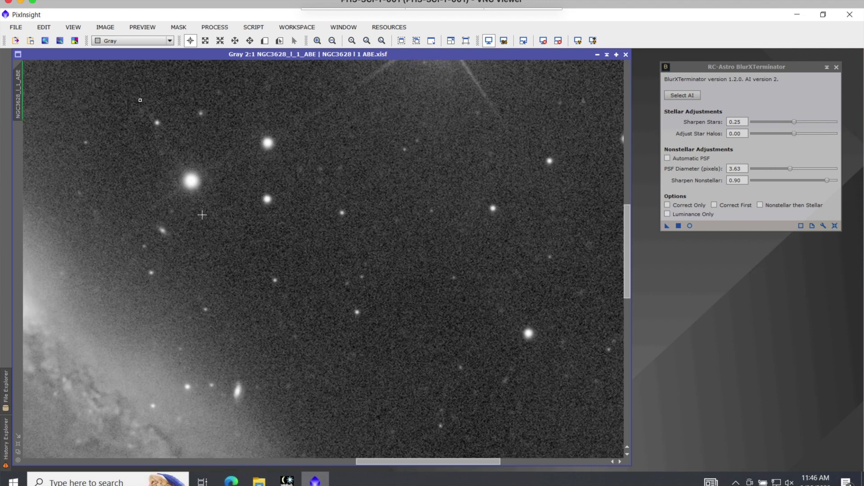
{"action": "left_click", "coordinate": [113, 27]}
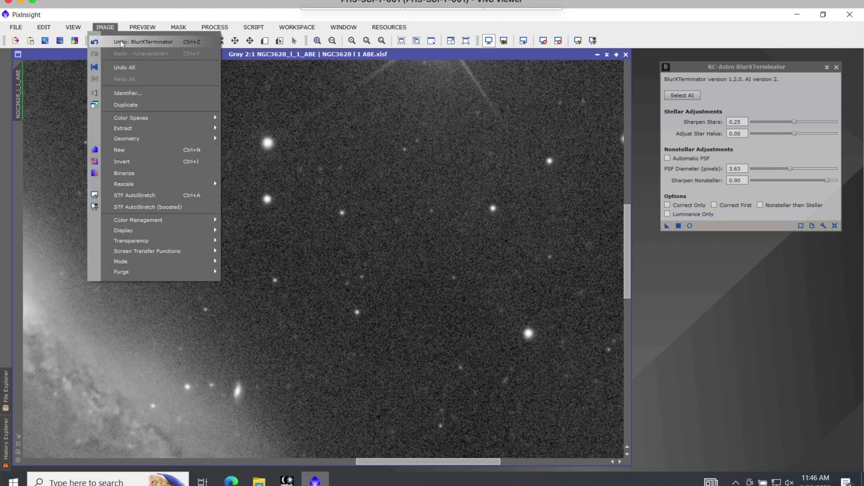
{"action": "left_click", "coordinate": [120, 41]}
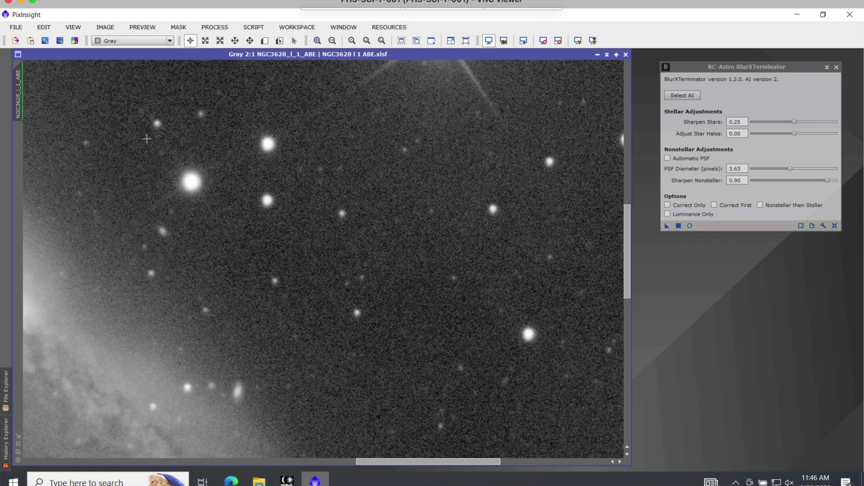
- Redo BlurXTerminator on the galaxy image and fit the whole image in its window
{"action": "left_click", "coordinate": [104, 26]}
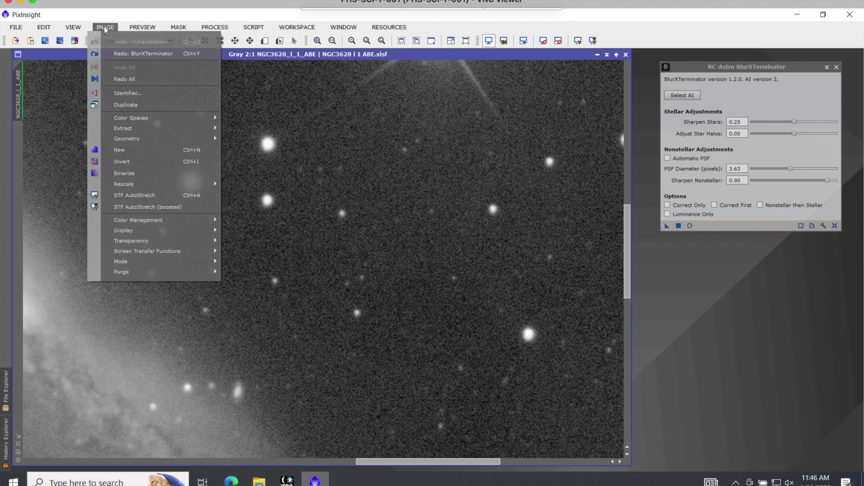
{"action": "left_click", "coordinate": [123, 54]}
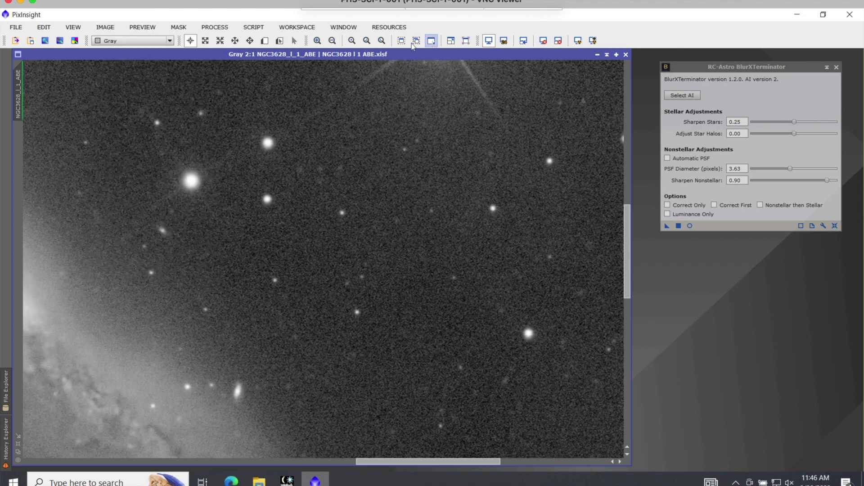
{"action": "left_click", "coordinate": [402, 41]}
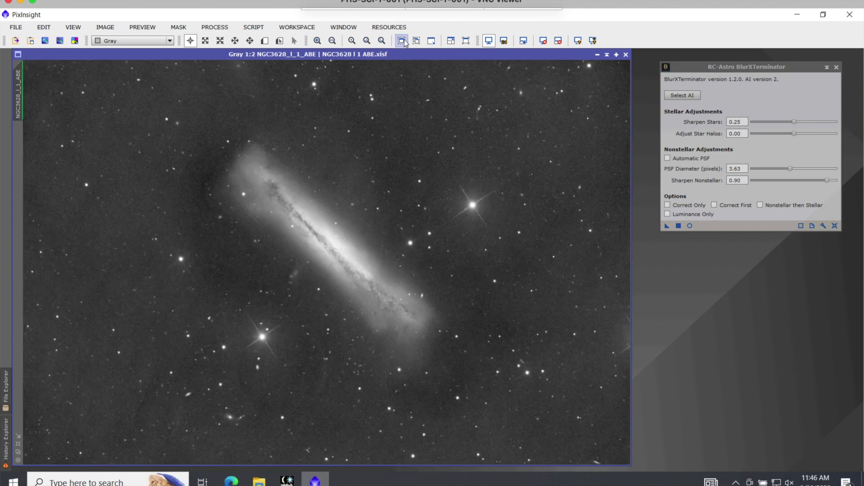
- Set up saving the sharpened galaxy image as a new file named NGC3628 l 2 BXT.xisf in the 8 NGC3628 L folder
{"action": "left_click", "coordinate": [23, 29]}
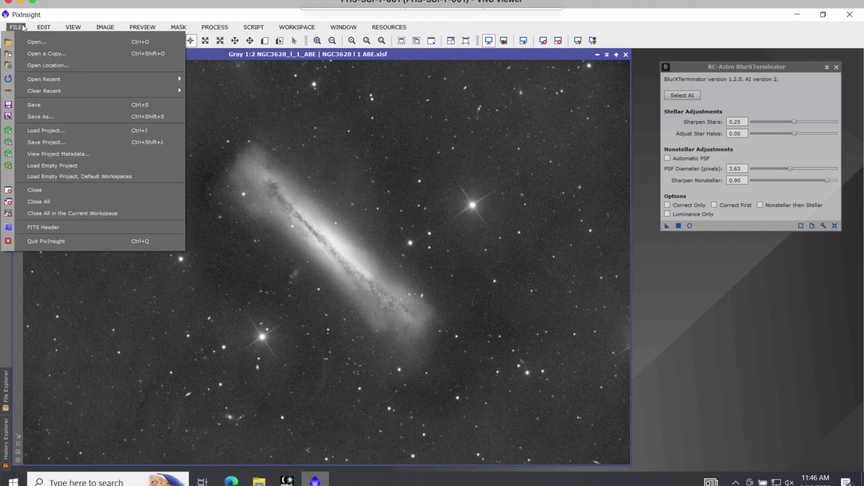
{"action": "left_click", "coordinate": [36, 116]}
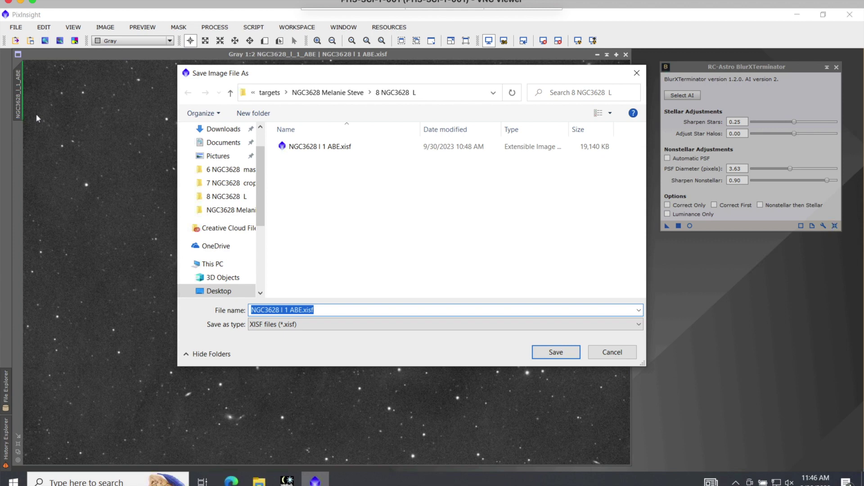
{"action": "left_click", "coordinate": [301, 148]}
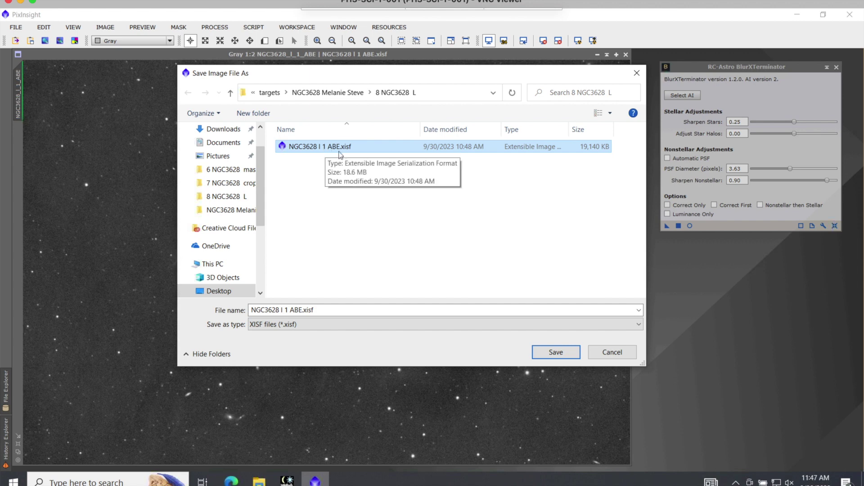
{"action": "left_click", "coordinate": [287, 310]}
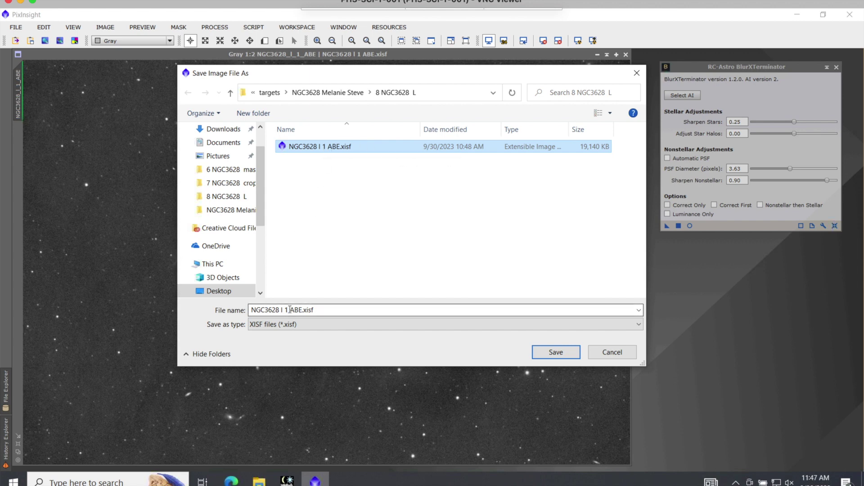
{"action": "left_click", "coordinate": [288, 309]}
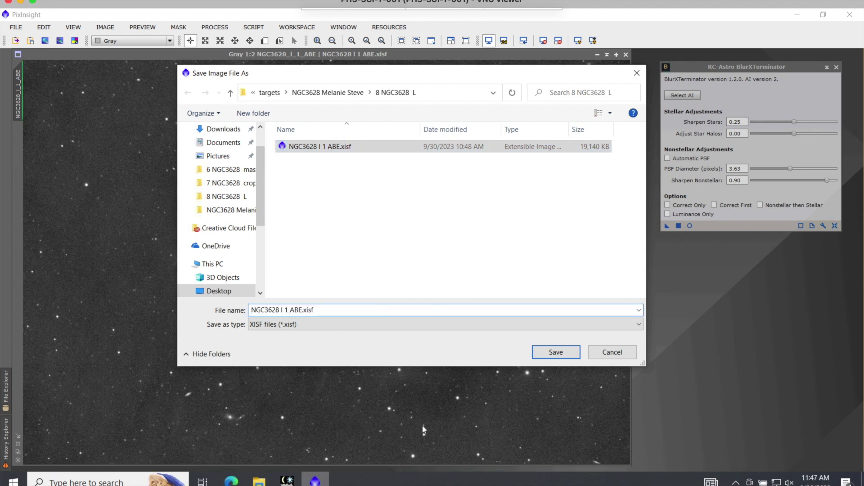
{"action": "key", "text": "BackSpace"}
{"action": "type", "text": "2"}
{"action": "key", "text": "BackSpace"}
{"action": "key", "text": "BackSpace"}
{"action": "key", "text": "BackSpace"}
{"action": "type", "text": "BXT"}
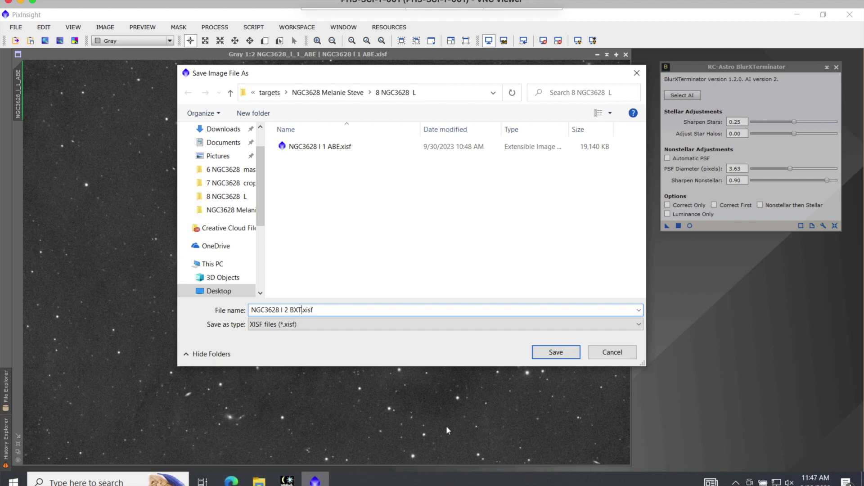
- Save the new XISF file in 32-bit IEEE 754 floating point format and close the Process Console
{"action": "left_click", "coordinate": [557, 352]}
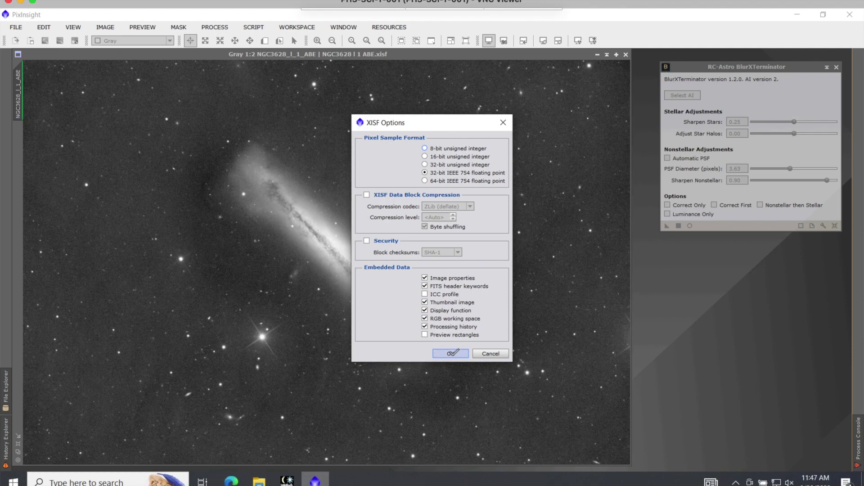
{"action": "left_click", "coordinate": [453, 353]}
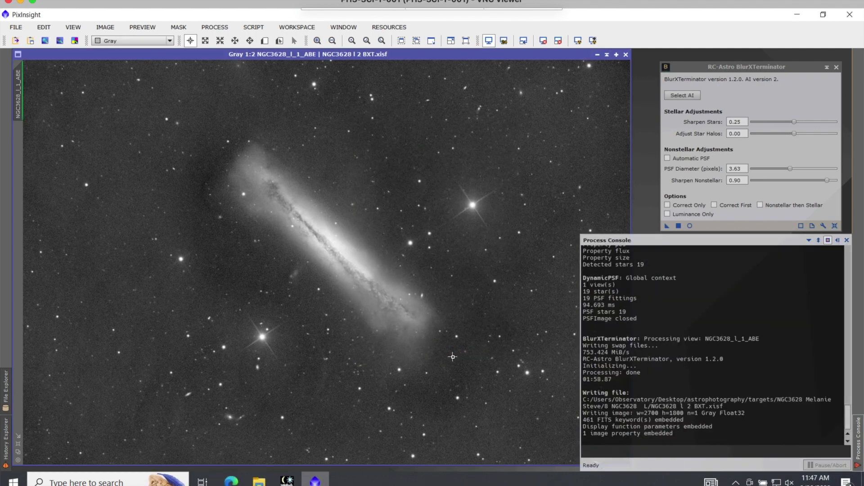
{"action": "left_click", "coordinate": [847, 240]}
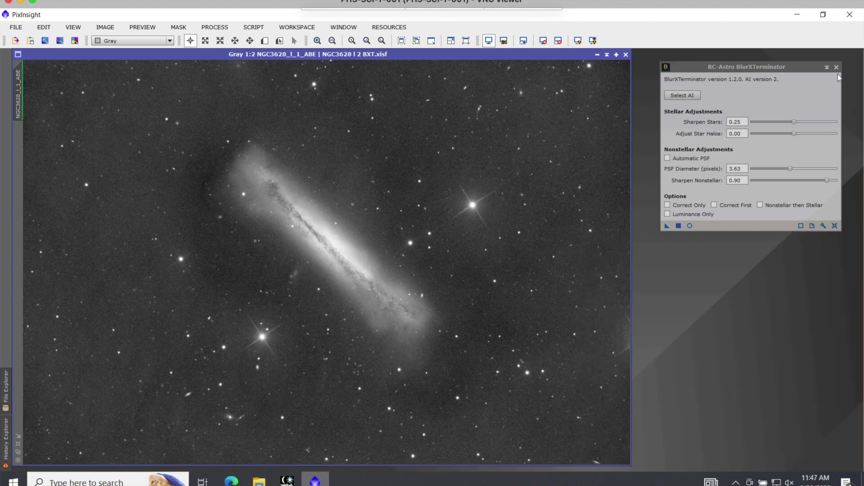